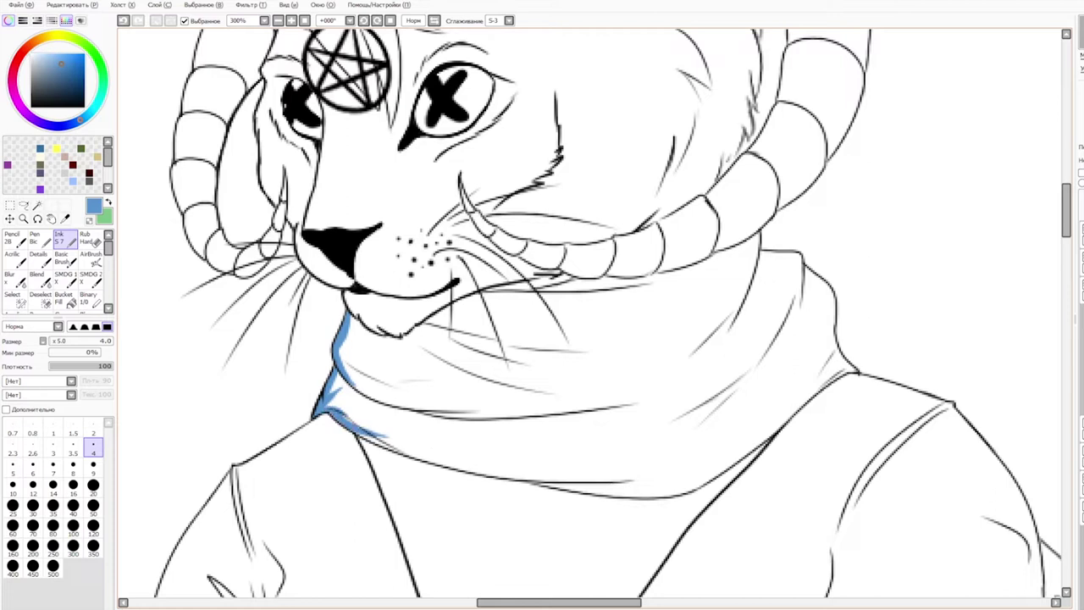
# Step: Paint blue along the neck scarf's lower edge, thickening the corner at the shoulder
pyautogui.moveTo(354, 431); pyautogui.dragTo(478, 468)
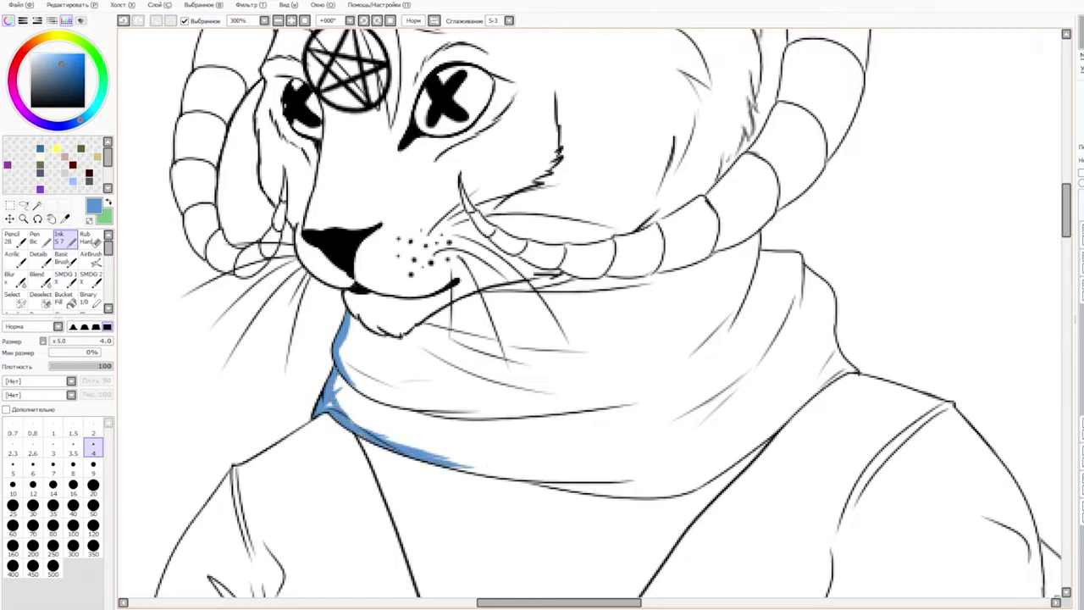
pyautogui.moveTo(341, 381); pyautogui.dragTo(362, 428)
pyautogui.moveTo(427, 454); pyautogui.dragTo(518, 479)
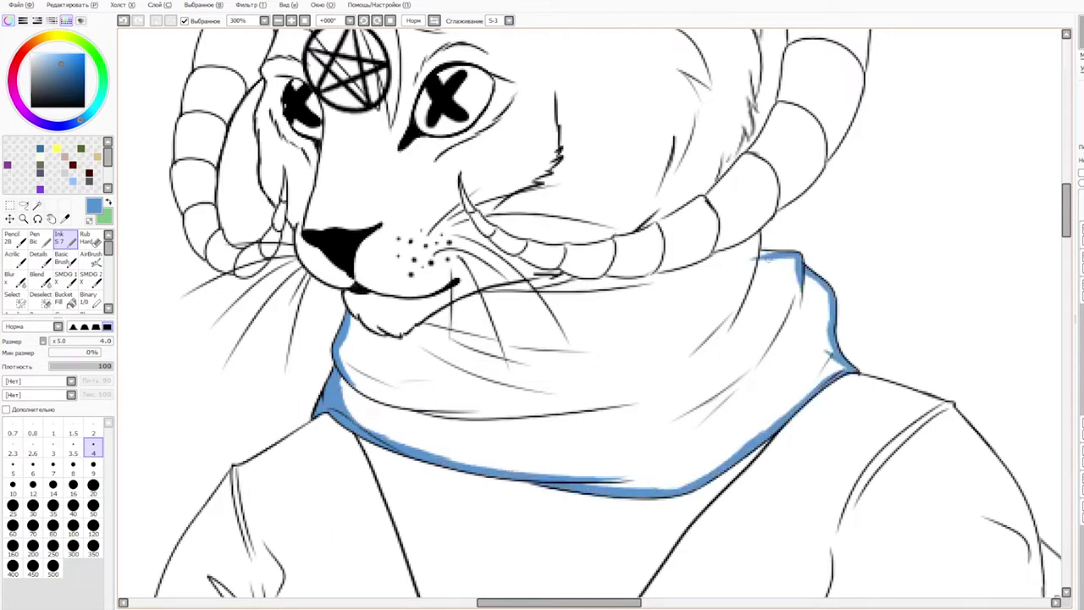
# Step: Paint the neck scarf's upper edge blue beneath the horn and jaw, and colour its interior blue
pyautogui.moveTo(787, 253); pyautogui.dragTo(702, 263)
pyautogui.hotkey('ctrl', 'z')
pyautogui.moveTo(725, 249)
pyautogui.mouseDown()
pyautogui.moveTo(663, 280)
pyautogui.moveTo(690, 272)
pyautogui.moveTo(593, 280)
pyautogui.mouseUp()
pyautogui.hotkey('ctrl', 'z')
pyautogui.moveTo(697, 272); pyautogui.dragTo(561, 285)
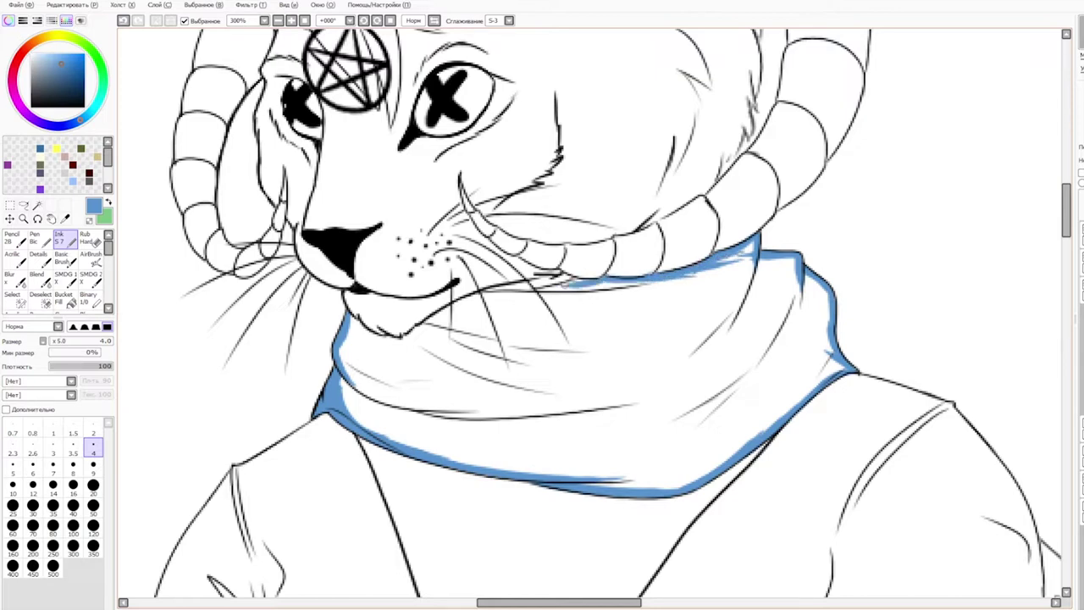
pyautogui.moveTo(574, 346); pyautogui.dragTo(634, 361)
pyautogui.moveTo(627, 298)
pyautogui.mouseDown()
pyautogui.moveTo(526, 314)
pyautogui.moveTo(460, 366)
pyautogui.mouseUp()
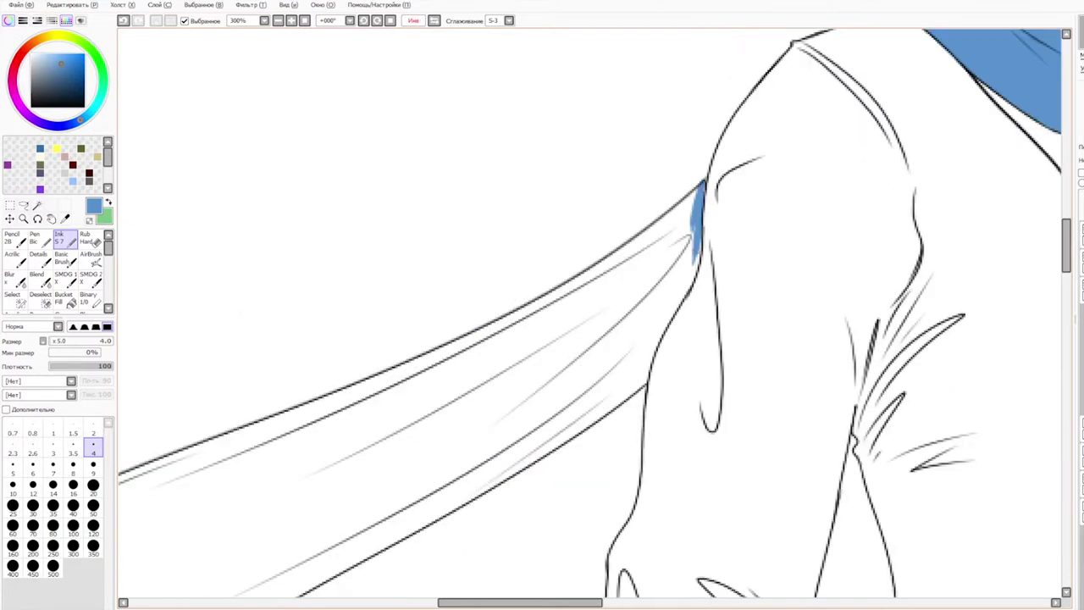
# Step: Paint a blue border on the flowing scarf tail where it meets the character's sleeve
pyautogui.moveTo(698, 252); pyautogui.dragTo(691, 283)
pyautogui.hotkey('ctrl', 'z')
pyautogui.moveTo(700, 235); pyautogui.dragTo(646, 371)
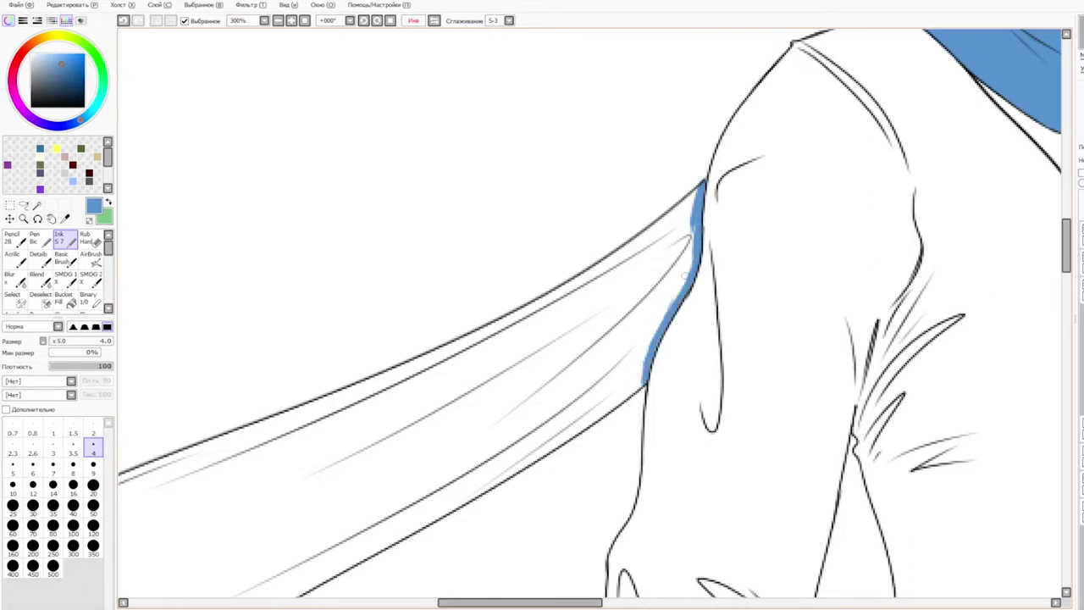
pyautogui.moveTo(696, 197); pyautogui.dragTo(694, 260)
# Step: Paint a blue border along the upper edge of the scarf tail, starting from the sleeve and redoing unsatisfactory strokes
pyautogui.moveTo(701, 183)
pyautogui.mouseDown()
pyautogui.moveTo(656, 231)
pyautogui.moveTo(560, 289)
pyautogui.mouseUp()
pyautogui.moveTo(657, 222); pyautogui.dragTo(491, 320)
pyautogui.hotkey('ctrl', 'z')
pyautogui.hotkey('ctrl', 'z')
pyautogui.moveTo(701, 184); pyautogui.dragTo(565, 292)
pyautogui.moveTo(635, 237); pyautogui.dragTo(504, 325)
pyautogui.moveTo(557, 288)
pyautogui.mouseDown()
pyautogui.moveTo(415, 364)
pyautogui.moveTo(754, 293)
pyautogui.mouseUp()
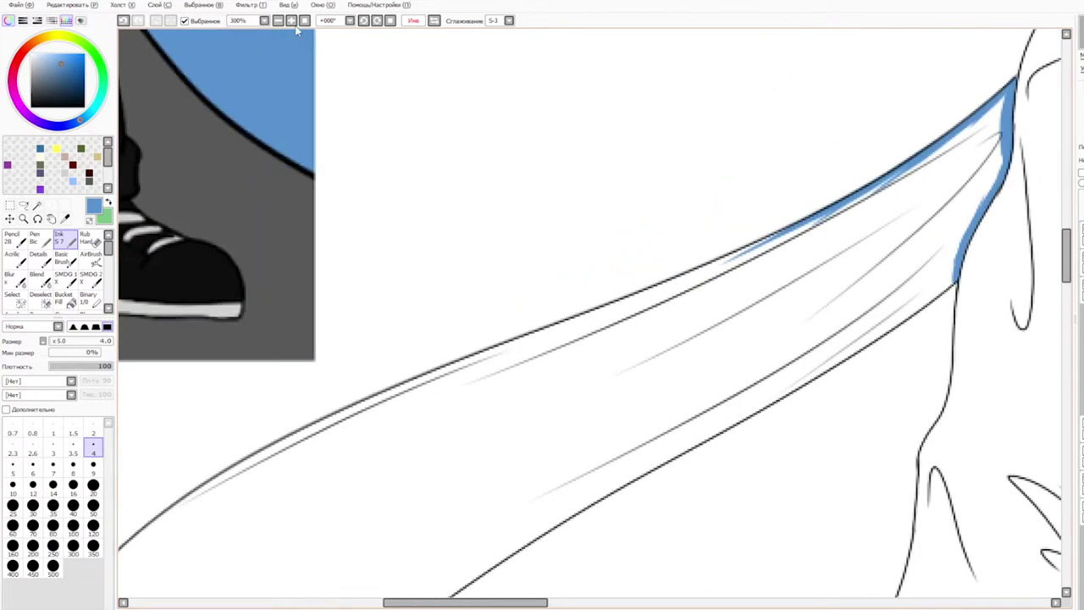
# Step: Select the scarf tail's enclosed sections with the Magic Wand, fill them blue, and touch up the lower edge with Ink at size 9
pyautogui.click(434, 20)
pyautogui.click(304, 20)
pyautogui.click(291, 21)
pyautogui.moveTo(886, 361); pyautogui.dragTo(834, 317)
pyautogui.click(1082, 263)
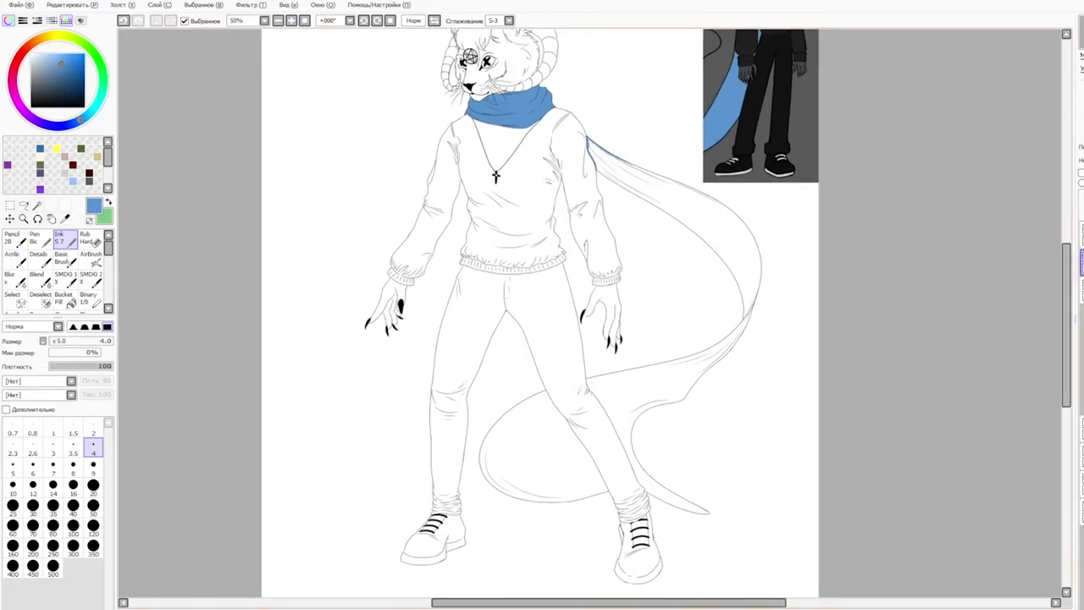
pyautogui.click(36, 205)
pyautogui.click(749, 255)
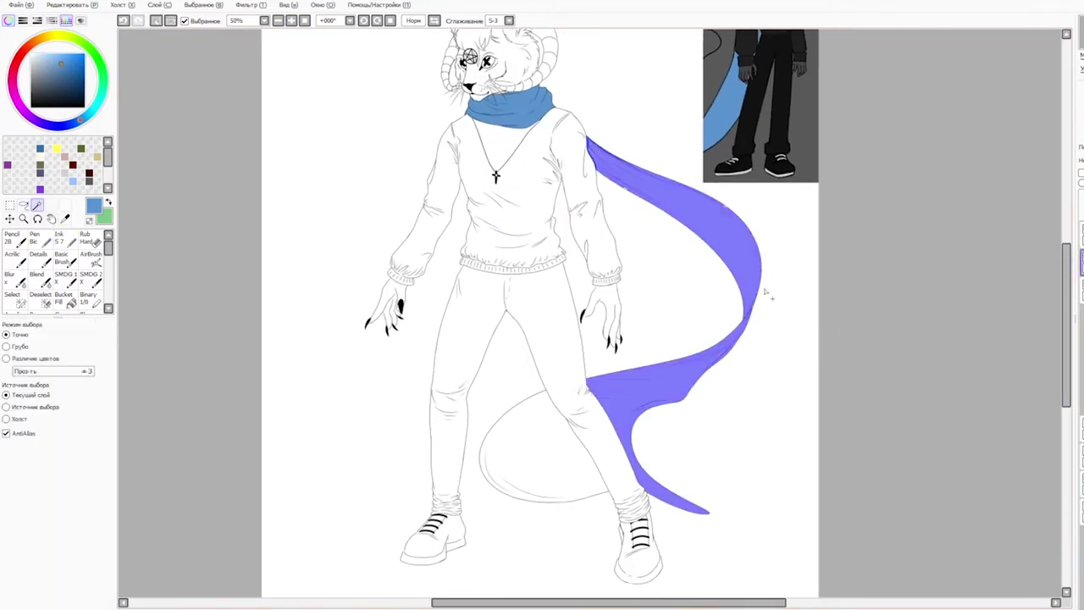
pyautogui.click(563, 465)
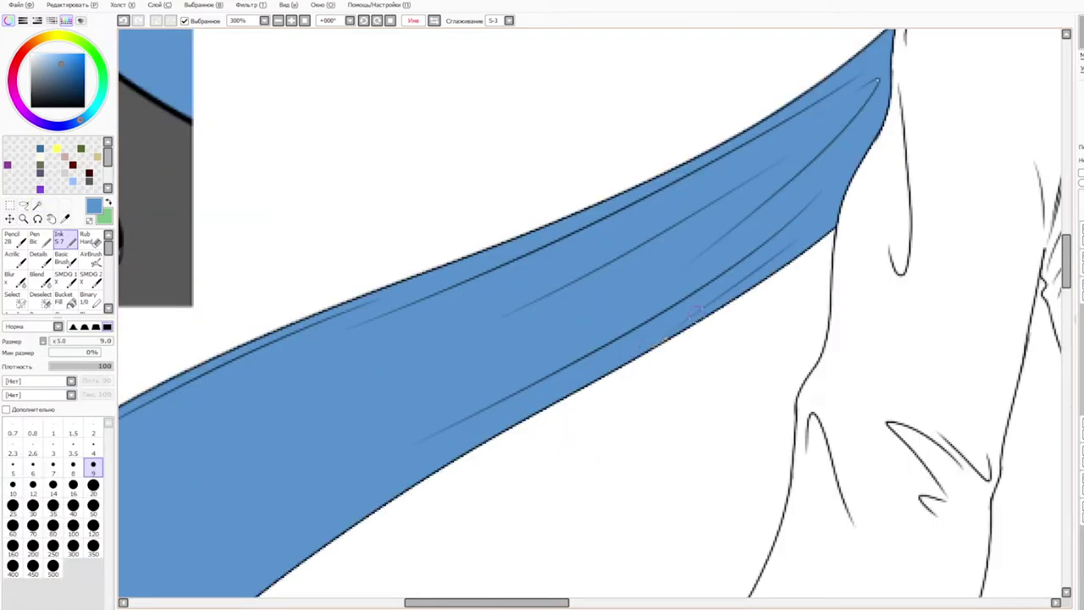
pyautogui.moveTo(857, 227); pyautogui.dragTo(468, 442)
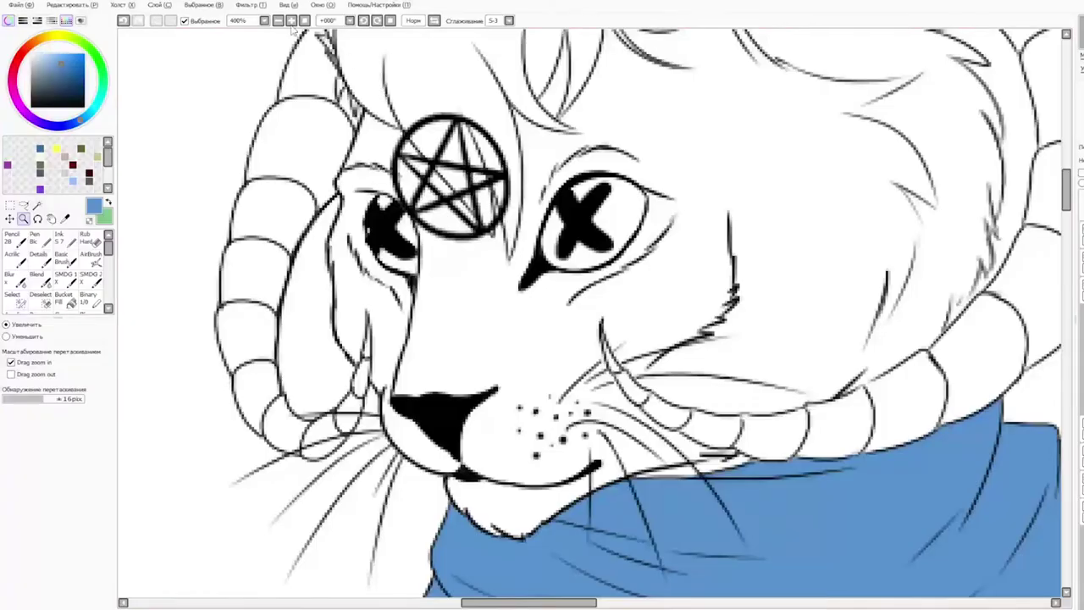
# Step: Set the Ink brush to dark grey at size 9 for colouring the character's hair and fur
pyautogui.click(303, 20)
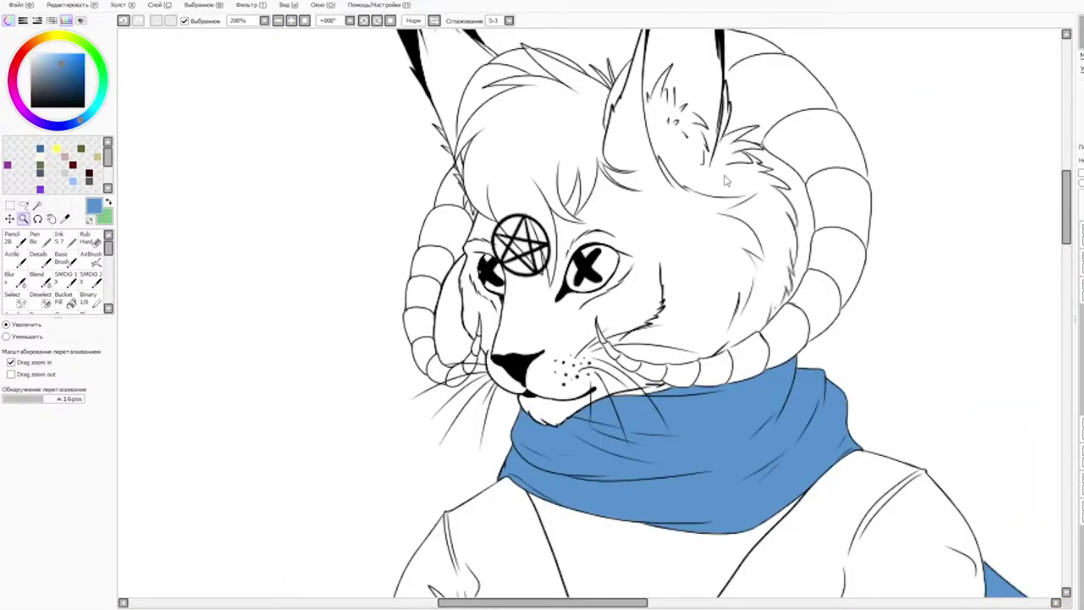
pyautogui.moveTo(698, 281); pyautogui.dragTo(636, 322)
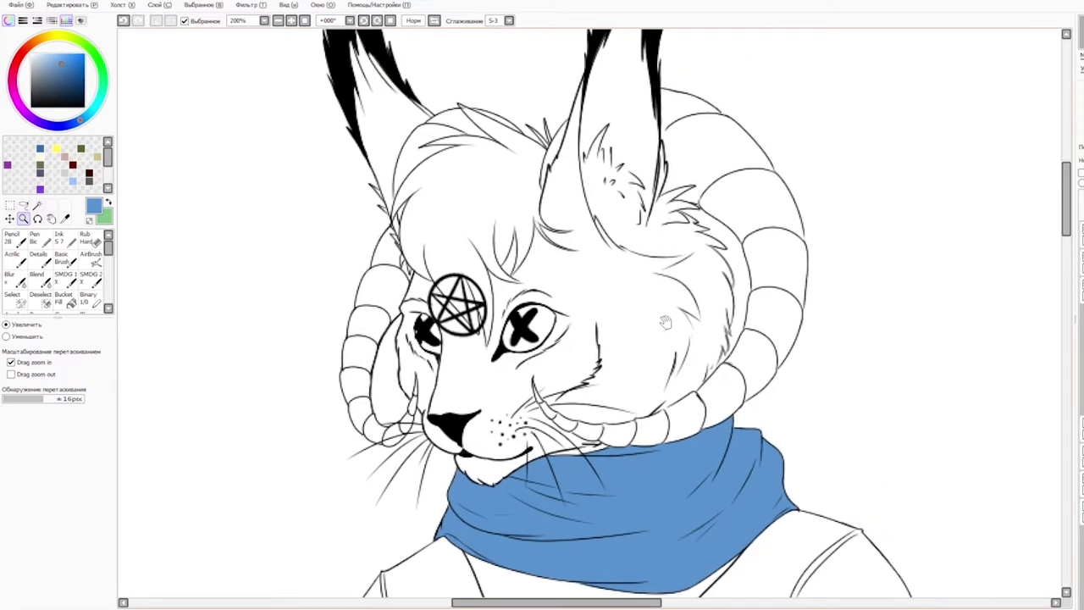
pyautogui.click(641, 340)
pyautogui.moveTo(635, 361); pyautogui.dragTo(674, 476)
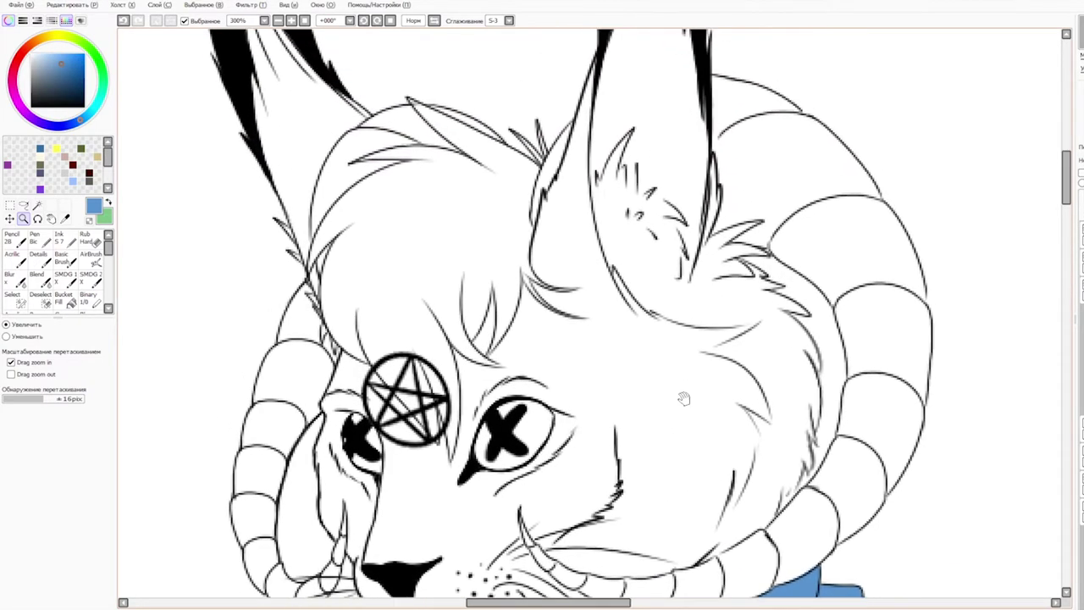
pyautogui.click(66, 240)
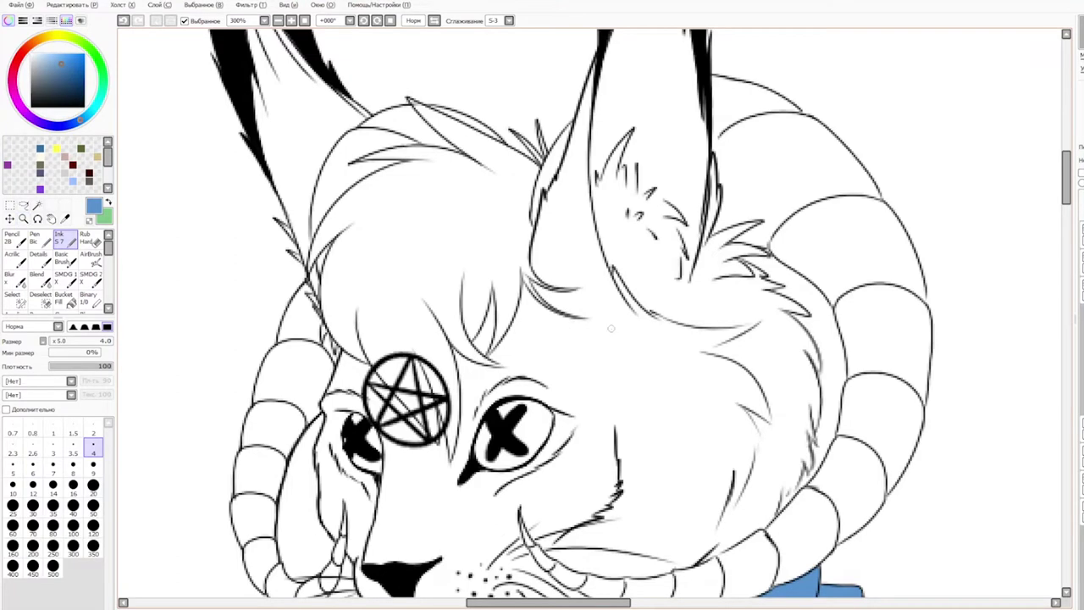
pyautogui.click(305, 22)
pyautogui.click(292, 21)
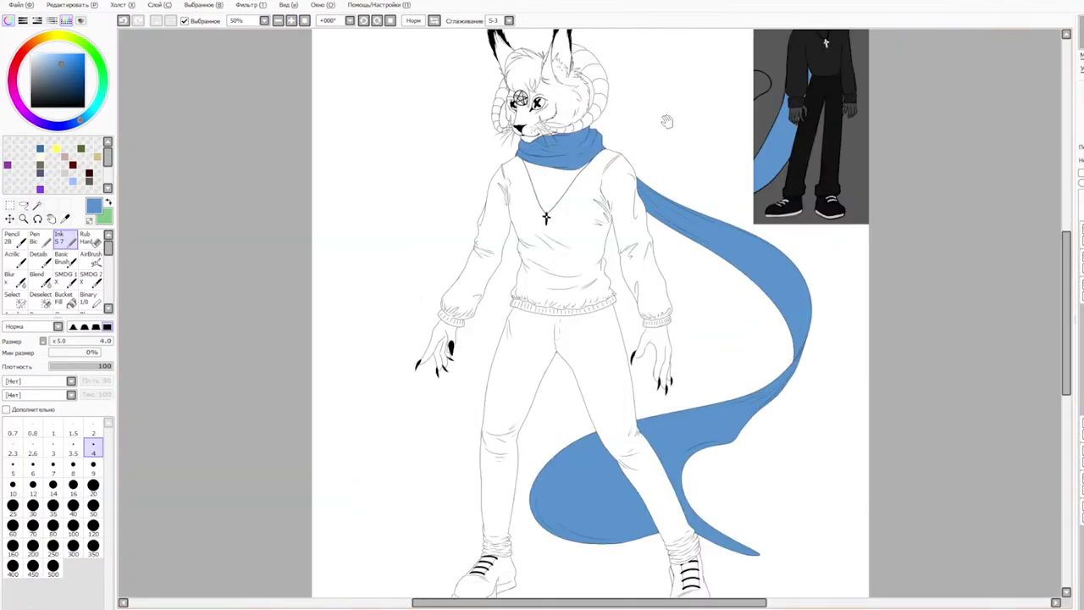
pyautogui.moveTo(864, 75); pyautogui.dragTo(733, 259)
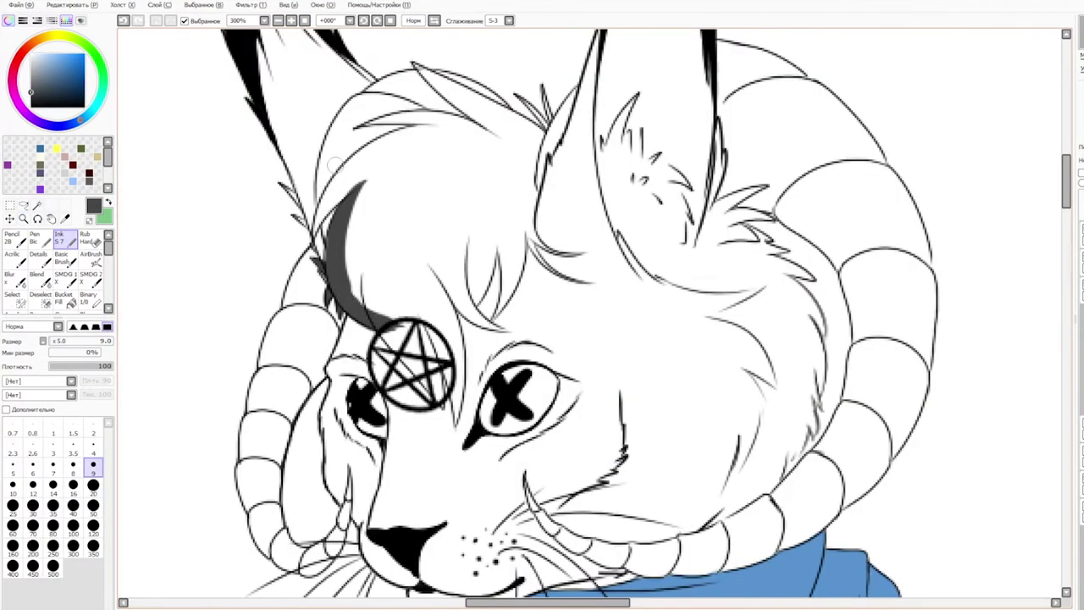
# Step: Paint dark grey along the hair's outer locks, crown and fringe, leaving an enclosed area in the middle
pyautogui.moveTo(315, 226); pyautogui.dragTo(395, 162)
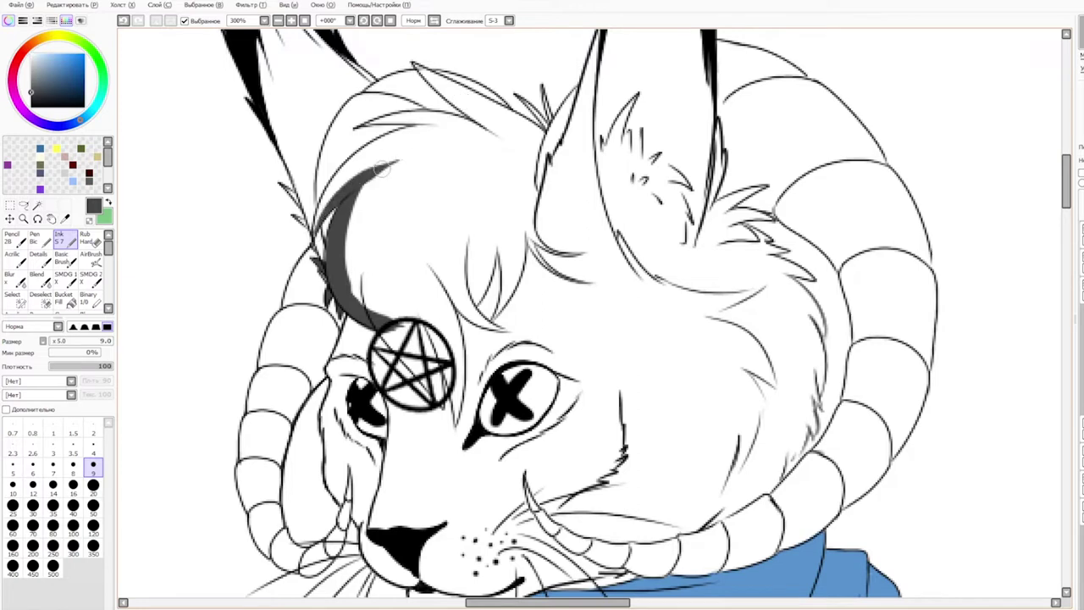
pyautogui.moveTo(315, 225); pyautogui.dragTo(415, 136)
pyautogui.moveTo(318, 224); pyautogui.dragTo(424, 135)
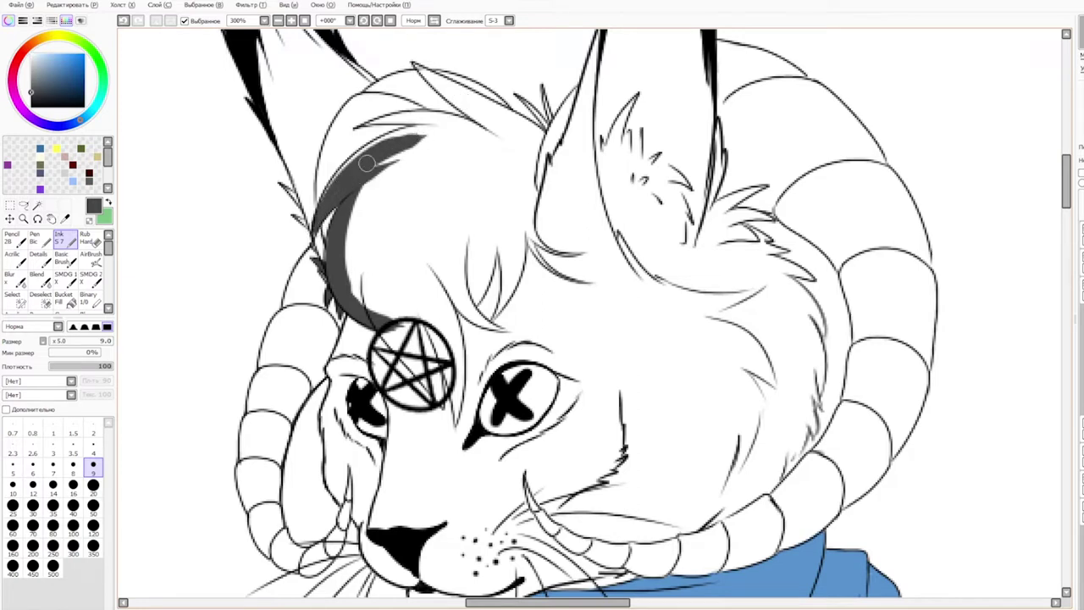
pyautogui.moveTo(315, 225); pyautogui.dragTo(454, 128)
pyautogui.moveTo(336, 186)
pyautogui.mouseDown()
pyautogui.moveTo(422, 138)
pyautogui.moveTo(394, 149)
pyautogui.moveTo(350, 231)
pyautogui.moveTo(352, 275)
pyautogui.mouseUp()
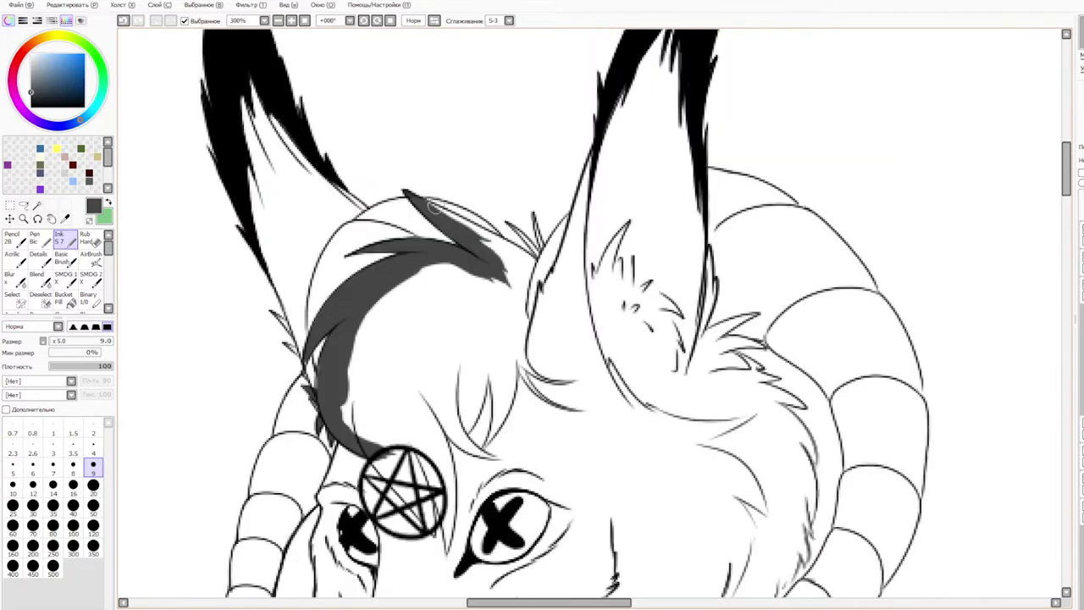
pyautogui.moveTo(417, 196); pyautogui.dragTo(535, 264)
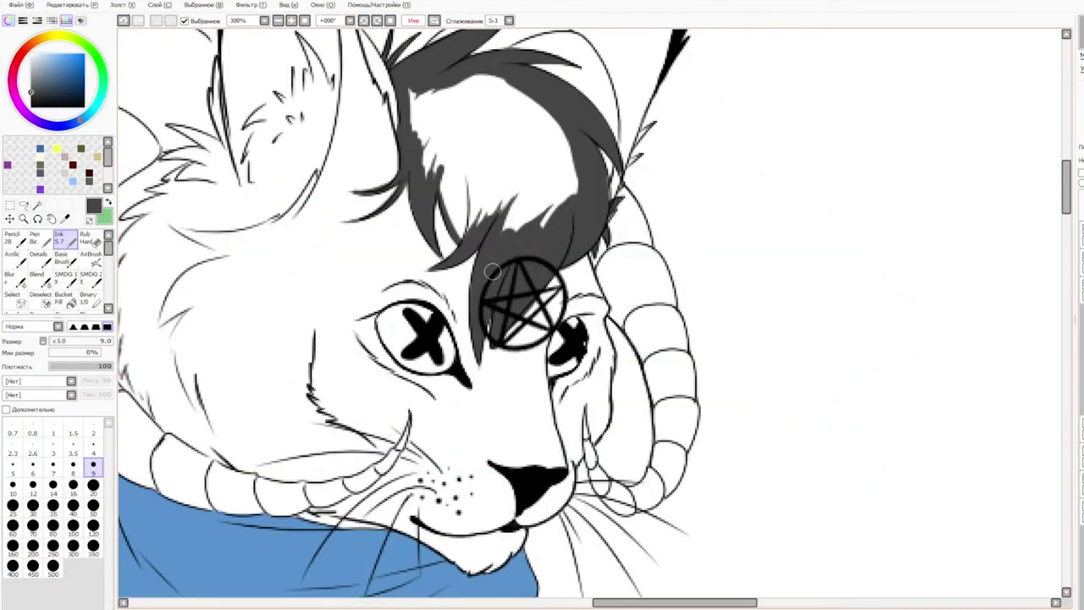
pyautogui.moveTo(548, 179); pyautogui.dragTo(545, 262)
pyautogui.moveTo(441, 252)
pyautogui.mouseDown()
pyautogui.moveTo(470, 293)
pyautogui.moveTo(461, 309)
pyautogui.moveTo(518, 320)
pyautogui.mouseUp()
# Step: Fill the enclosed middle of the hair with dark grey using Bucket Fill, and return to the Ink brush
pyautogui.click(65, 298)
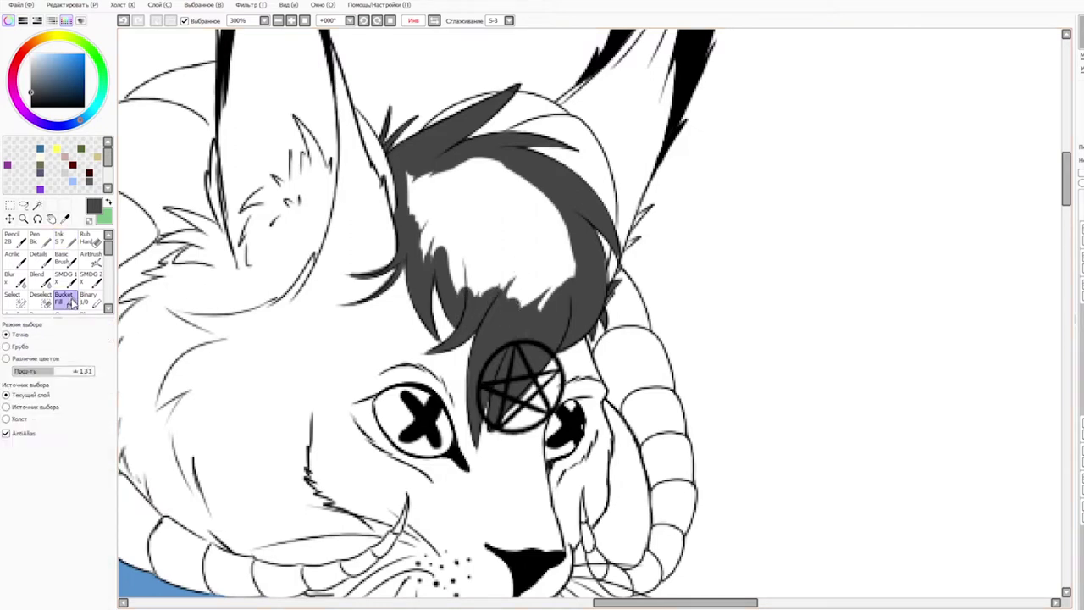
pyautogui.click(519, 210)
pyautogui.click(59, 239)
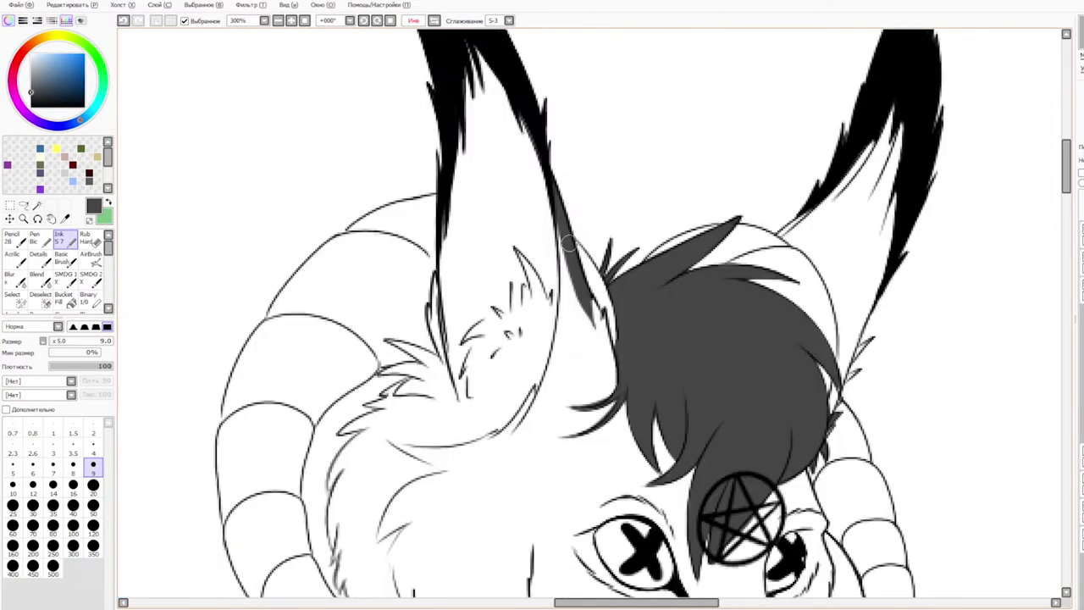
# Step: Paint the outer side of the near ear dark grey between its inner outline and the hair, redoing stray strokes
pyautogui.moveTo(573, 264); pyautogui.dragTo(624, 388)
pyautogui.hotkey('ctrl', 'z')
pyautogui.moveTo(600, 312); pyautogui.dragTo(612, 389)
pyautogui.moveTo(570, 298); pyautogui.dragTo(603, 391)
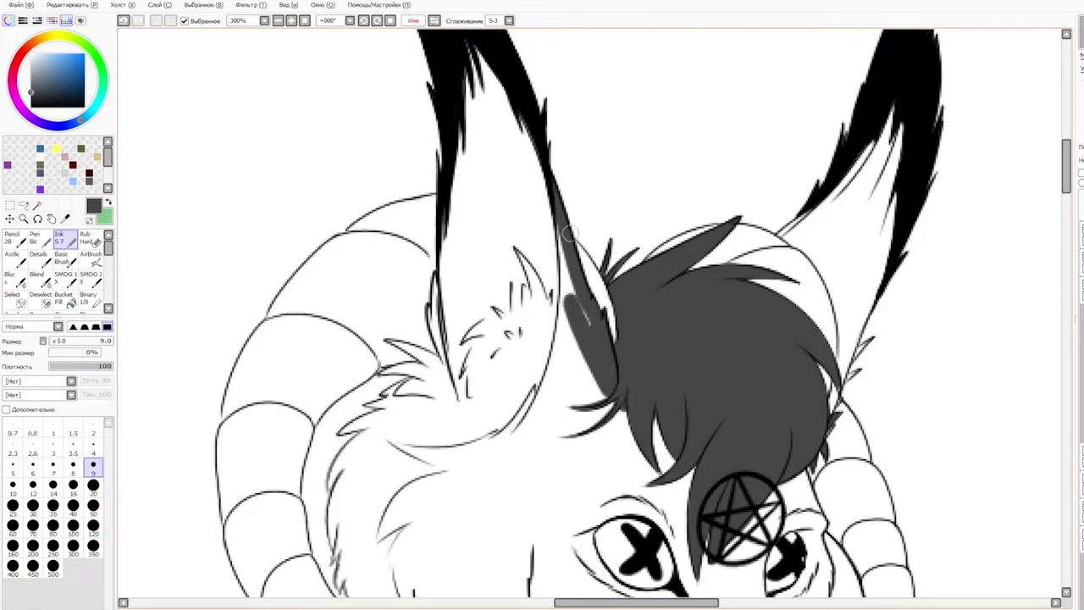
pyautogui.moveTo(554, 212); pyautogui.dragTo(570, 387)
pyautogui.hotkey('ctrl', 'z')
pyautogui.moveTo(556, 214); pyautogui.dragTo(568, 384)
pyautogui.hotkey('ctrl', 'z')
pyautogui.moveTo(558, 215); pyautogui.dragTo(572, 398)
pyautogui.moveTo(576, 292); pyautogui.dragTo(583, 373)
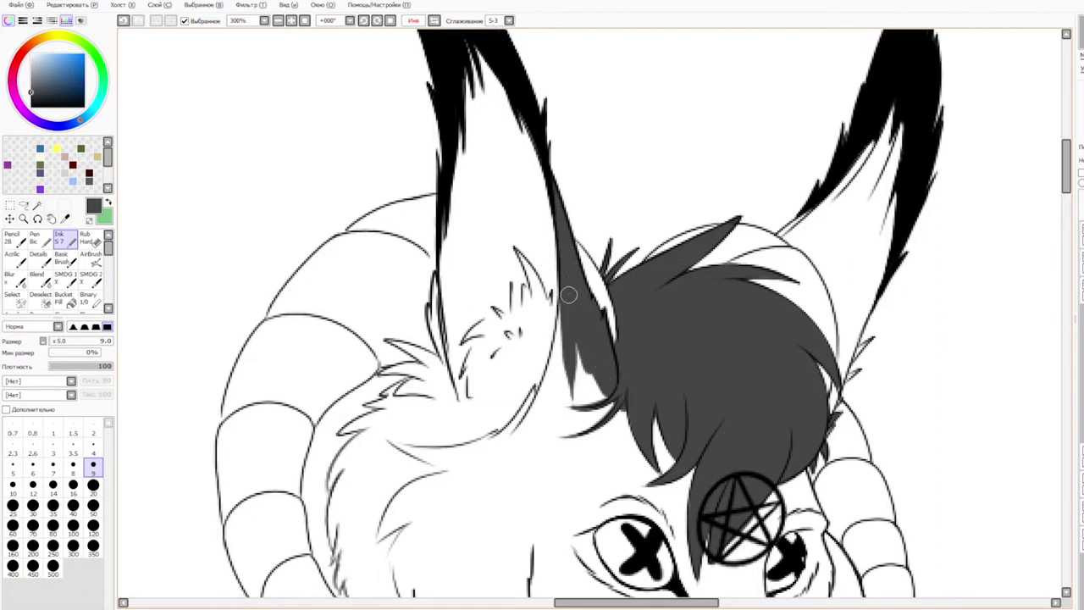
# Step: Extend the dark grey fur around the near ear's base and across the forehead beneath the hair
pyautogui.moveTo(564, 288); pyautogui.dragTo(545, 442)
pyautogui.moveTo(559, 375); pyautogui.dragTo(506, 462)
pyautogui.moveTo(526, 395); pyautogui.dragTo(503, 438)
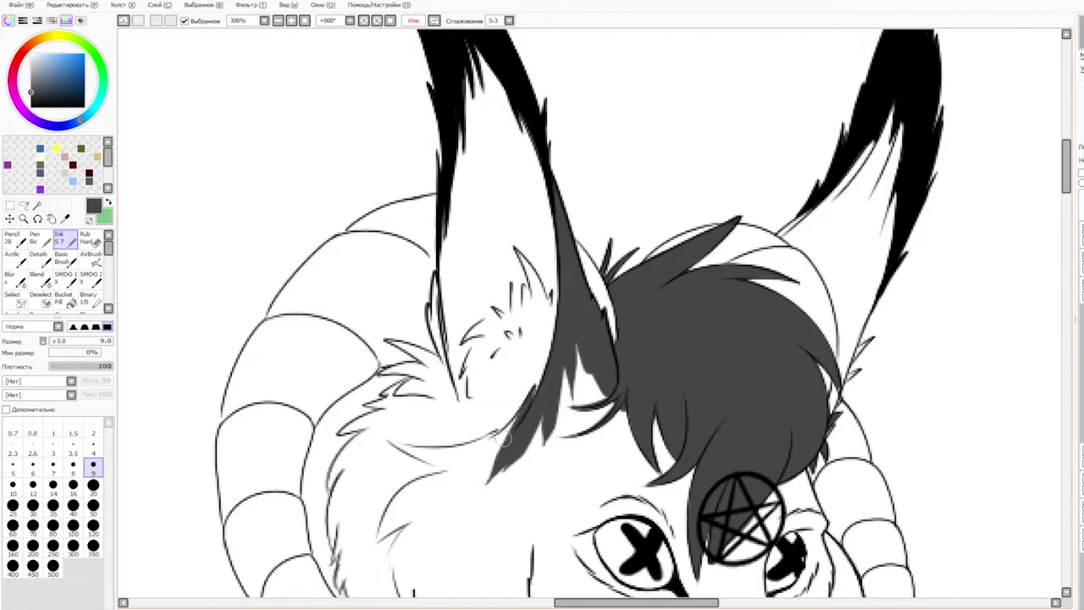
pyautogui.moveTo(534, 386)
pyautogui.mouseDown()
pyautogui.moveTo(504, 467)
pyautogui.moveTo(457, 481)
pyautogui.mouseUp()
pyautogui.moveTo(526, 419); pyautogui.dragTo(479, 482)
pyautogui.moveTo(557, 403); pyautogui.dragTo(495, 485)
pyautogui.moveTo(575, 384)
pyautogui.mouseDown()
pyautogui.moveTo(535, 452)
pyautogui.moveTo(559, 402)
pyautogui.moveTo(561, 411)
pyautogui.moveTo(591, 395)
pyautogui.moveTo(613, 411)
pyautogui.moveTo(592, 434)
pyautogui.moveTo(618, 443)
pyautogui.mouseUp()
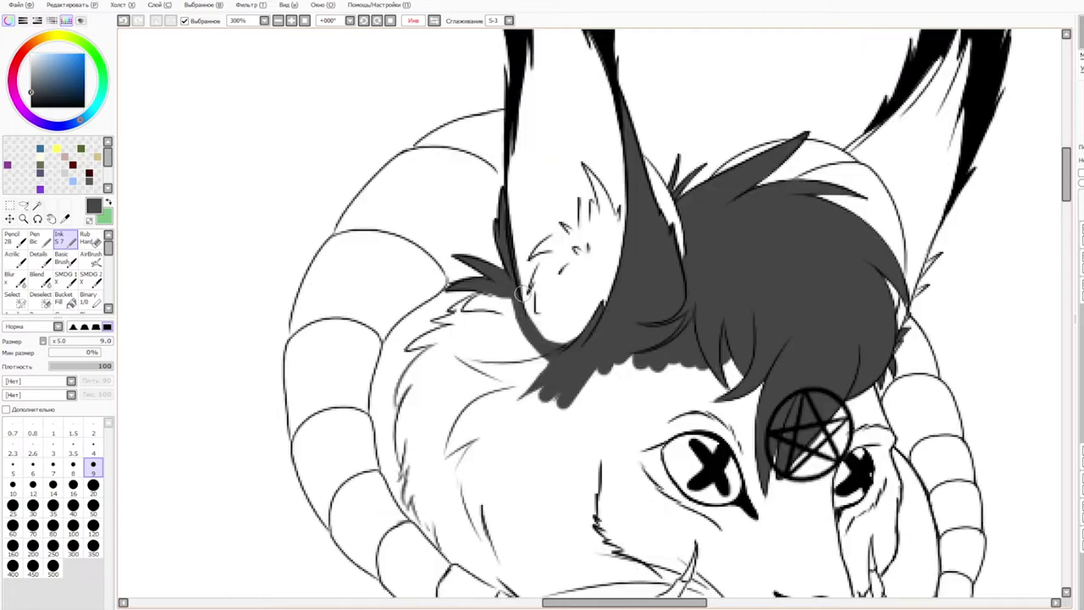
# Step: Paint the fur tufts behind the near ear dark grey and begin colouring the back of the cheek
pyautogui.moveTo(462, 303)
pyautogui.mouseDown()
pyautogui.moveTo(503, 295)
pyautogui.moveTo(494, 310)
pyautogui.moveTo(506, 297)
pyautogui.moveTo(517, 335)
pyautogui.moveTo(552, 349)
pyautogui.mouseUp()
pyautogui.moveTo(440, 316); pyautogui.dragTo(492, 297)
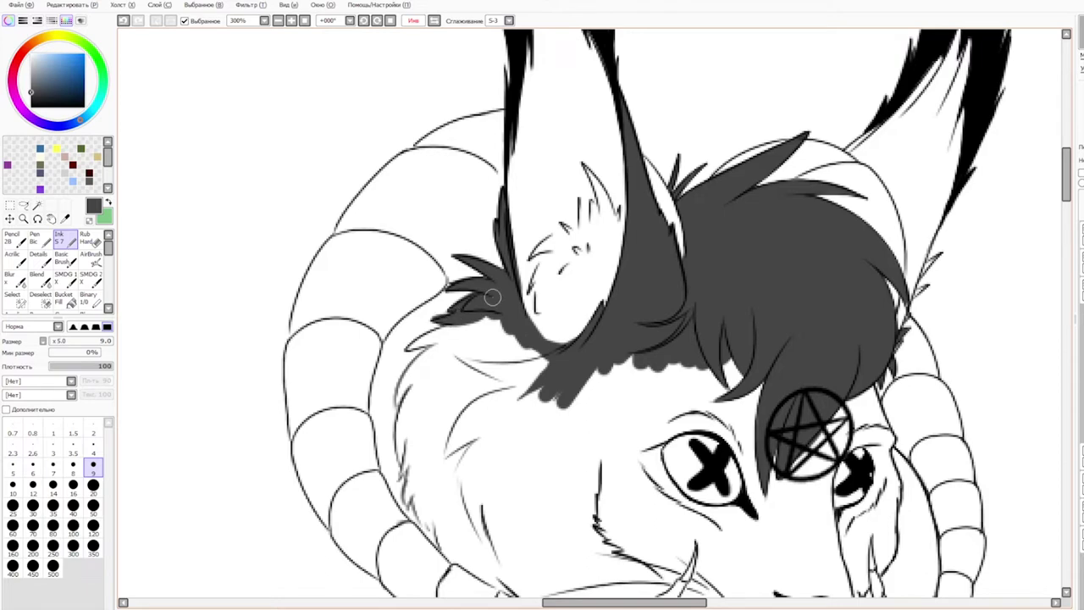
pyautogui.hotkey('ctrl', 'z')
pyautogui.moveTo(434, 321)
pyautogui.mouseDown()
pyautogui.moveTo(489, 300)
pyautogui.moveTo(484, 342)
pyautogui.moveTo(516, 336)
pyautogui.moveTo(492, 333)
pyautogui.mouseUp()
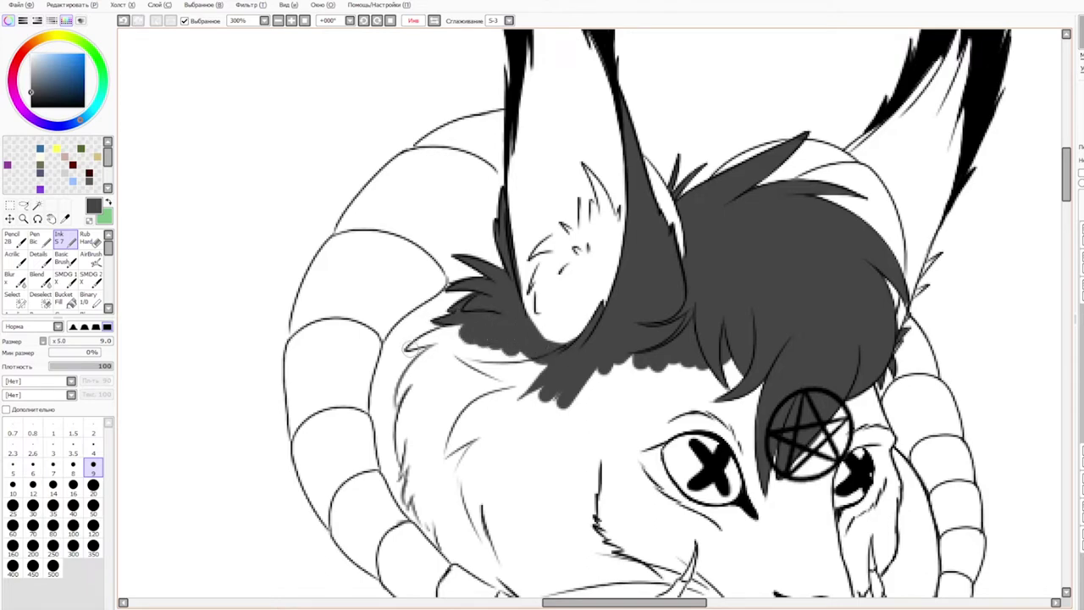
pyautogui.moveTo(406, 350)
pyautogui.mouseDown()
pyautogui.moveTo(443, 330)
pyautogui.moveTo(449, 338)
pyautogui.moveTo(400, 392)
pyautogui.moveTo(421, 357)
pyautogui.mouseUp()
pyautogui.moveTo(450, 404); pyautogui.dragTo(421, 297)
pyautogui.hotkey('ctrl', 'z')
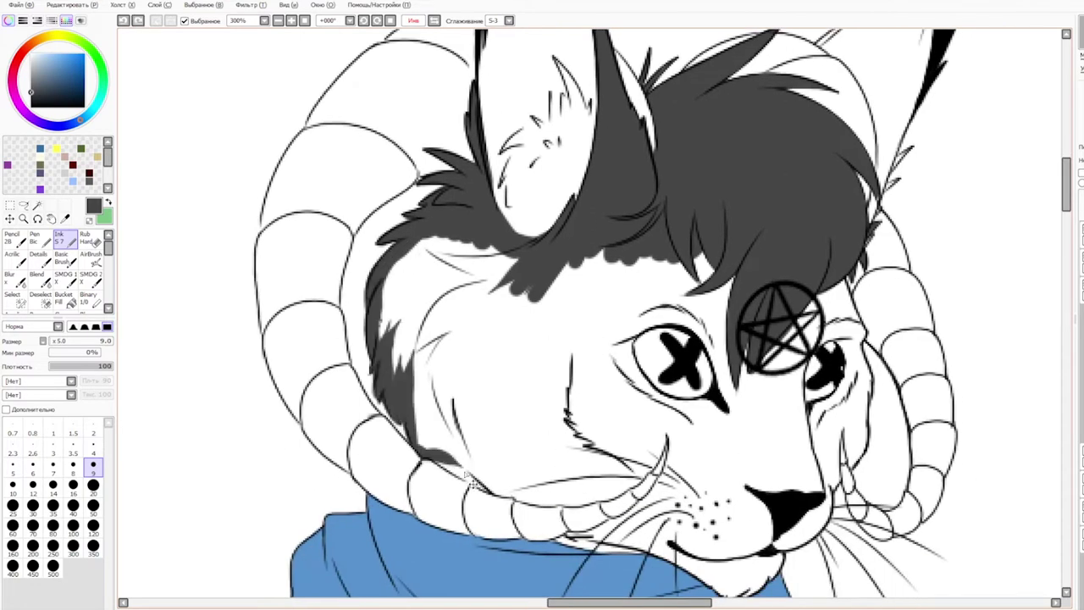
# Step: Paint dark grey along the lower cheek above the near horn, around the horn's tip, and at the mouth corner
pyautogui.moveTo(441, 458)
pyautogui.mouseDown()
pyautogui.moveTo(490, 487)
pyautogui.moveTo(536, 487)
pyautogui.mouseUp()
pyautogui.moveTo(671, 498)
pyautogui.mouseDown()
pyautogui.moveTo(625, 441)
pyautogui.moveTo(593, 444)
pyautogui.moveTo(594, 454)
pyautogui.mouseUp()
pyautogui.moveTo(415, 443); pyautogui.dragTo(547, 436)
pyautogui.hotkey('ctrl', 'z')
pyautogui.moveTo(482, 457); pyautogui.dragTo(539, 441)
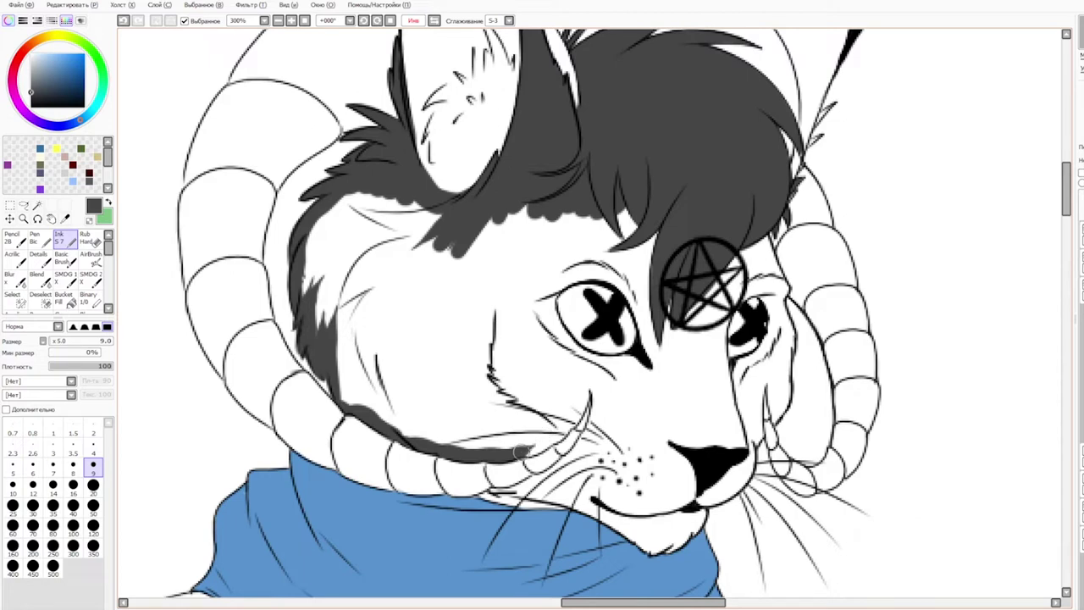
pyautogui.moveTo(521, 451); pyautogui.dragTo(573, 417)
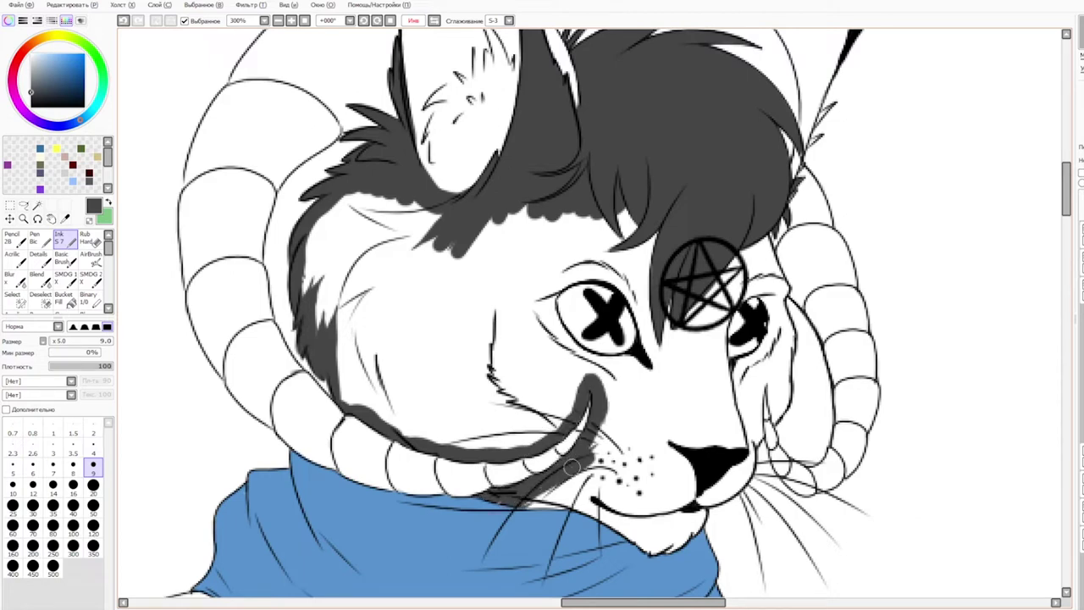
pyautogui.moveTo(596, 459)
pyautogui.mouseDown()
pyautogui.moveTo(545, 484)
pyautogui.moveTo(597, 486)
pyautogui.moveTo(595, 510)
pyautogui.mouseUp()
# Step: Paint dark grey fur on the far side of the face, the chin and the muzzle's lower edge, using brush sizes 4 and 9
pyautogui.moveTo(916, 313); pyautogui.dragTo(765, 269)
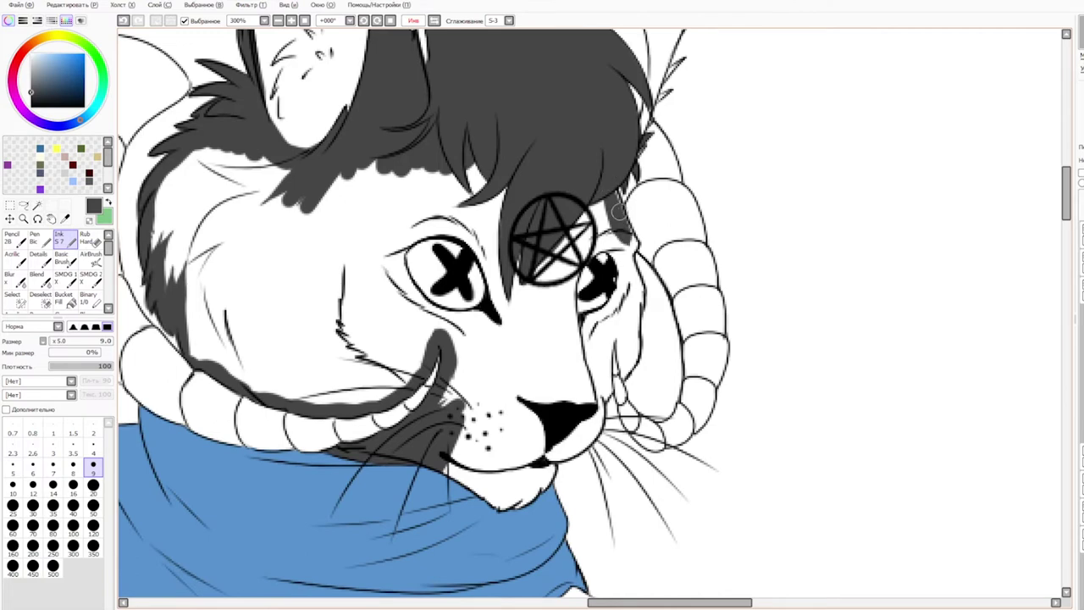
pyautogui.moveTo(613, 189); pyautogui.dragTo(637, 303)
pyautogui.click(93, 448)
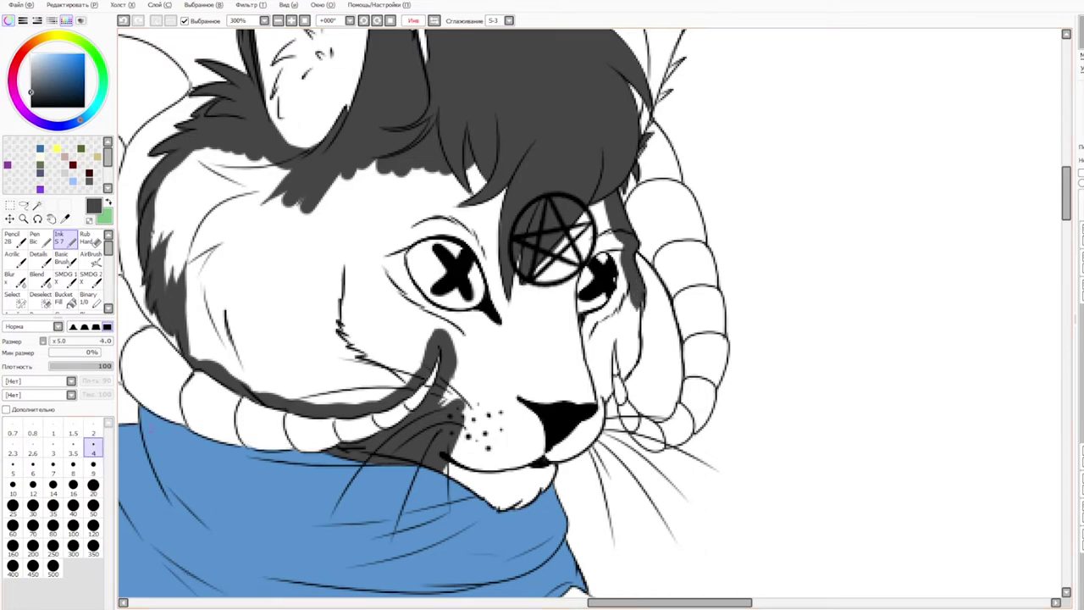
pyautogui.moveTo(638, 291); pyautogui.dragTo(636, 348)
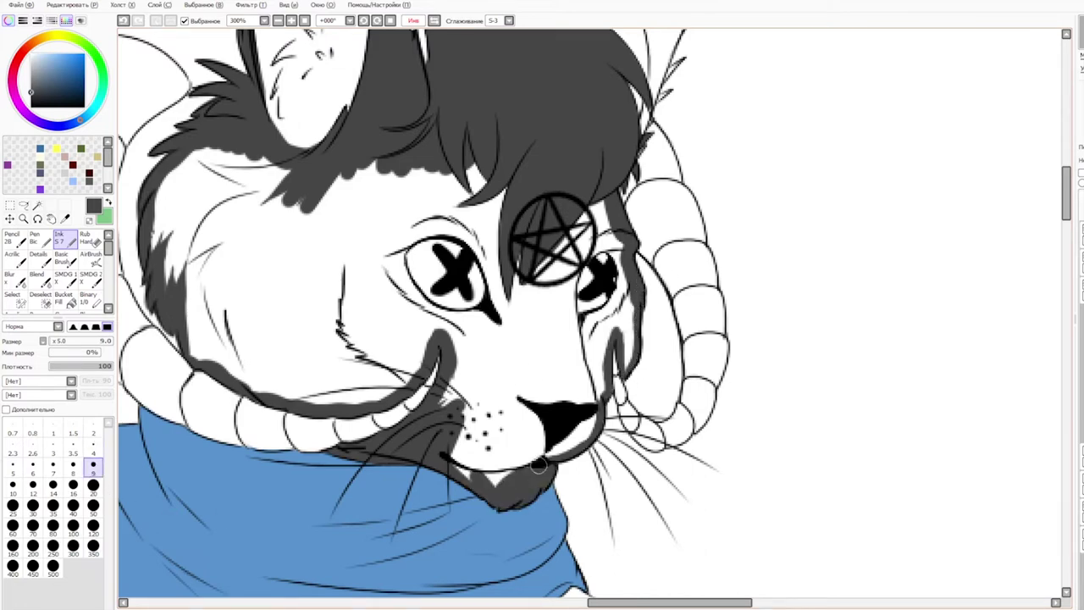
pyautogui.moveTo(539, 461)
pyautogui.mouseDown()
pyautogui.moveTo(486, 471)
pyautogui.moveTo(456, 438)
pyautogui.mouseUp()
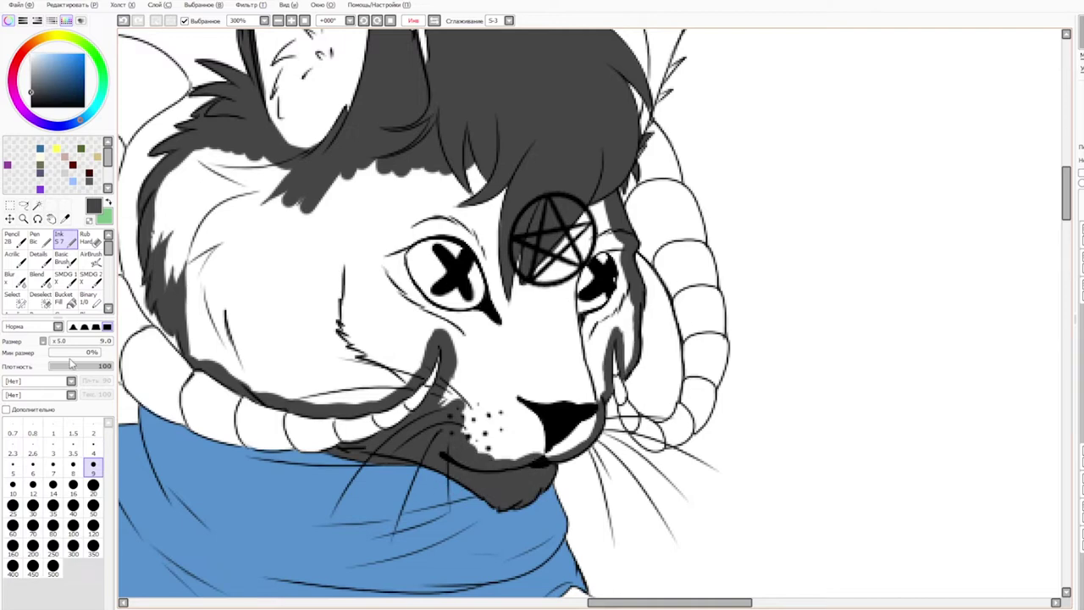
# Step: Fill the enclosed face and cheek area with dark grey and touch up the leftover white specks
pyautogui.click(66, 300)
pyautogui.click(245, 275)
pyautogui.click(65, 240)
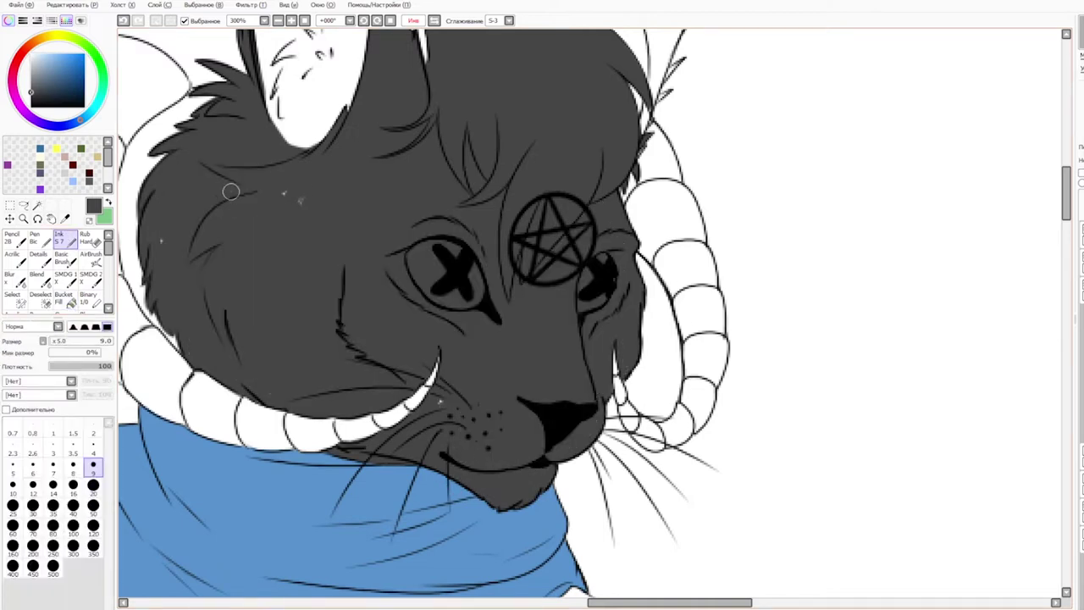
pyautogui.moveTo(284, 188); pyautogui.dragTo(292, 182)
pyautogui.moveTo(443, 398); pyautogui.dragTo(432, 428)
pyautogui.moveTo(643, 254); pyautogui.dragTo(695, 385)
pyautogui.moveTo(697, 444); pyautogui.dragTo(729, 227)
pyautogui.moveTo(631, 271); pyautogui.dragTo(672, 457)
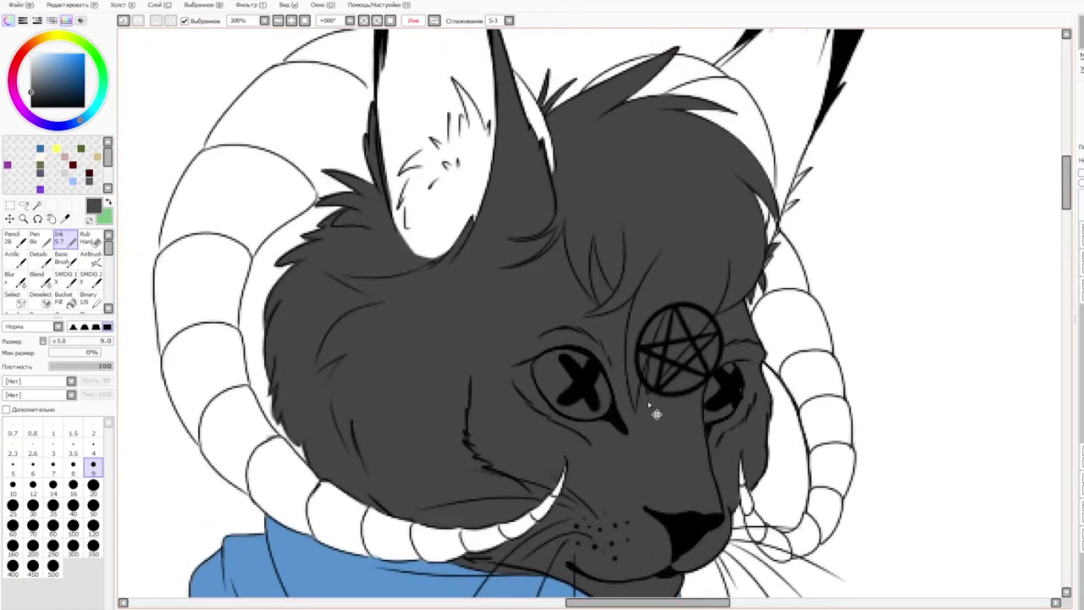
# Step: Paint dark grey along the inner edges and base of the far ear with the size 9 Ink brush
pyautogui.moveTo(718, 343); pyautogui.dragTo(616, 469)
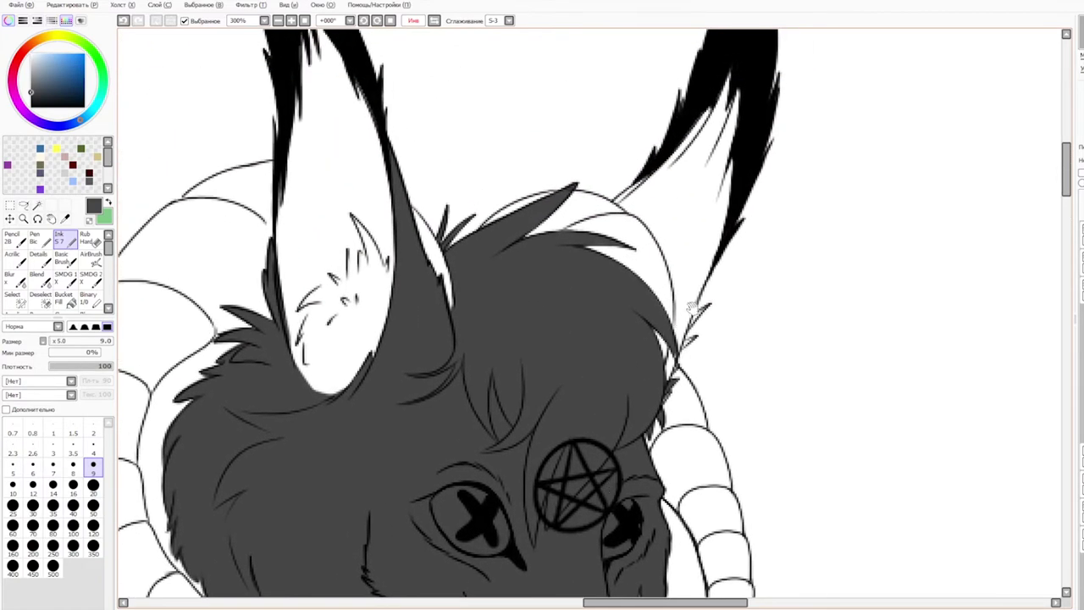
pyautogui.moveTo(689, 312); pyautogui.dragTo(569, 426)
pyautogui.moveTo(500, 319); pyautogui.dragTo(573, 267)
pyautogui.hotkey('ctrl', 'z')
pyautogui.moveTo(502, 312)
pyautogui.mouseDown()
pyautogui.moveTo(543, 344)
pyautogui.moveTo(523, 322)
pyautogui.moveTo(561, 392)
pyautogui.mouseUp()
pyautogui.hotkey('ctrl', 'z')
pyautogui.moveTo(524, 327); pyautogui.dragTo(570, 412)
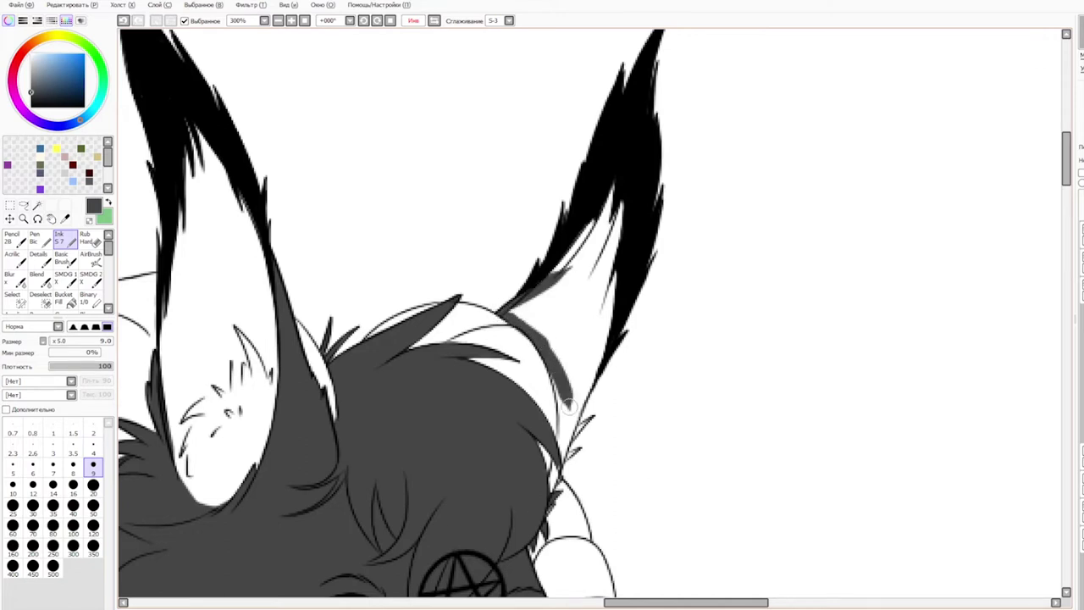
pyautogui.moveTo(563, 449); pyautogui.dragTo(556, 349)
pyautogui.moveTo(550, 480); pyautogui.dragTo(554, 462)
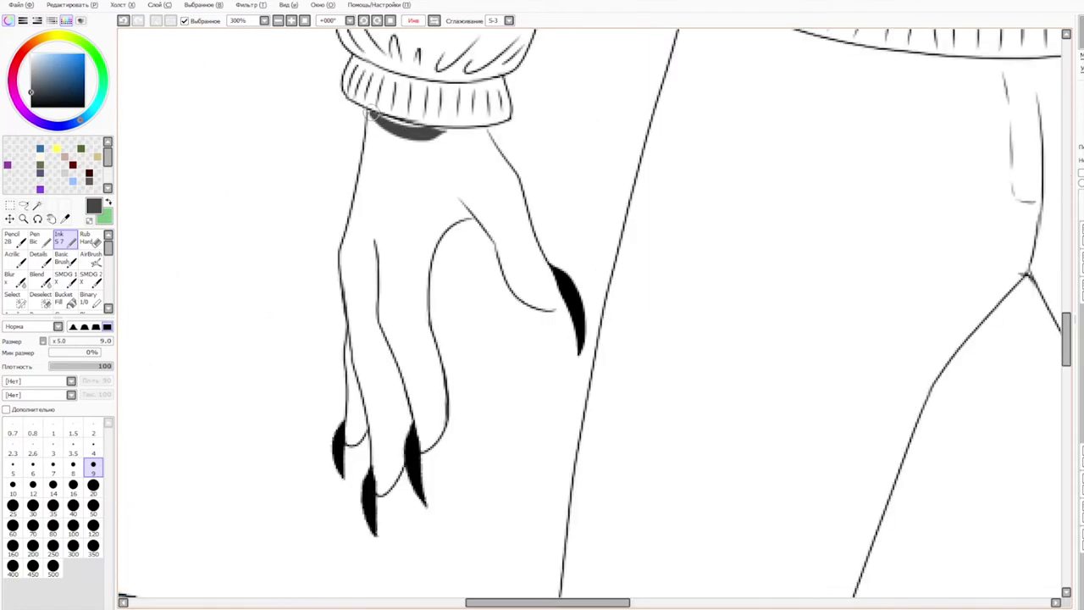
# Step: Paint dark grey along the edges of the hand, from the wrist below the cuff to the clawed fingers
pyautogui.moveTo(373, 109); pyautogui.dragTo(378, 184)
pyautogui.hotkey('ctrl', 'z')
pyautogui.moveTo(369, 111)
pyautogui.mouseDown()
pyautogui.moveTo(346, 267)
pyautogui.moveTo(367, 419)
pyautogui.moveTo(355, 438)
pyautogui.moveTo(358, 335)
pyautogui.mouseUp()
pyautogui.moveTo(354, 385); pyautogui.dragTo(359, 309)
pyautogui.moveTo(351, 437)
pyautogui.mouseDown()
pyautogui.moveTo(375, 348)
pyautogui.moveTo(370, 420)
pyautogui.moveTo(390, 481)
pyautogui.moveTo(379, 440)
pyautogui.moveTo(375, 485)
pyautogui.moveTo(371, 447)
pyautogui.mouseUp()
pyautogui.moveTo(377, 487); pyautogui.dragTo(436, 389)
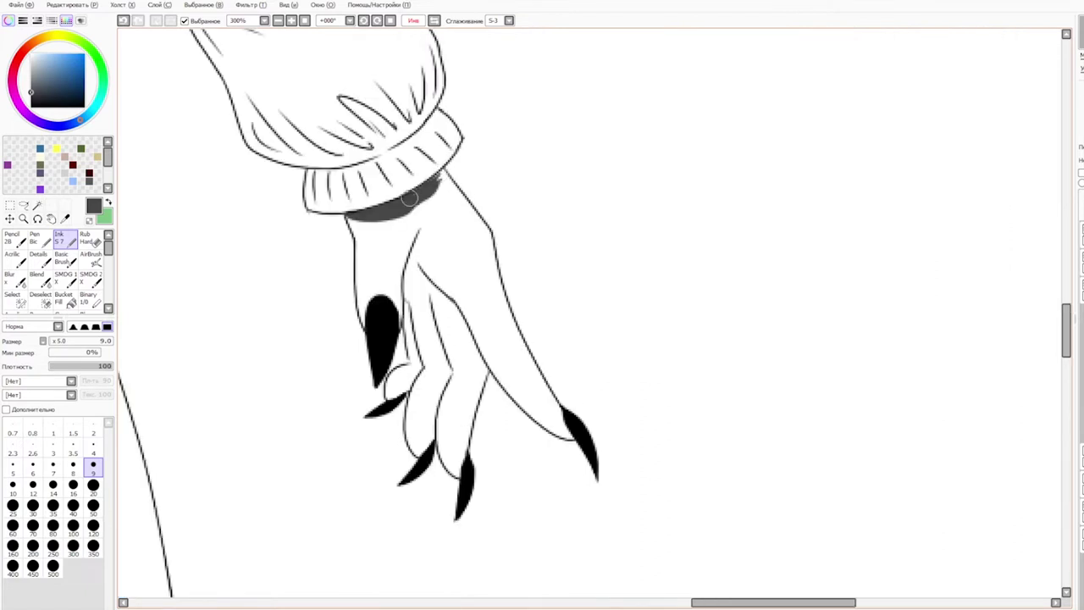
# Step: Paint dark grey across the other hand's wrist, just below the sweater cuff
pyautogui.moveTo(436, 180)
pyautogui.mouseDown()
pyautogui.moveTo(414, 207)
pyautogui.moveTo(445, 171)
pyautogui.mouseUp()
pyautogui.hotkey('ctrl', 'z')
pyautogui.moveTo(347, 216)
pyautogui.mouseDown()
pyautogui.moveTo(364, 306)
pyautogui.moveTo(359, 270)
pyautogui.moveTo(378, 333)
pyautogui.moveTo(359, 307)
pyautogui.moveTo(390, 332)
pyautogui.moveTo(396, 268)
pyautogui.moveTo(392, 334)
pyautogui.moveTo(417, 226)
pyautogui.moveTo(396, 242)
pyautogui.moveTo(385, 277)
pyautogui.moveTo(377, 252)
pyautogui.moveTo(372, 281)
pyautogui.moveTo(362, 222)
pyautogui.moveTo(416, 210)
pyautogui.moveTo(348, 218)
pyautogui.mouseUp()
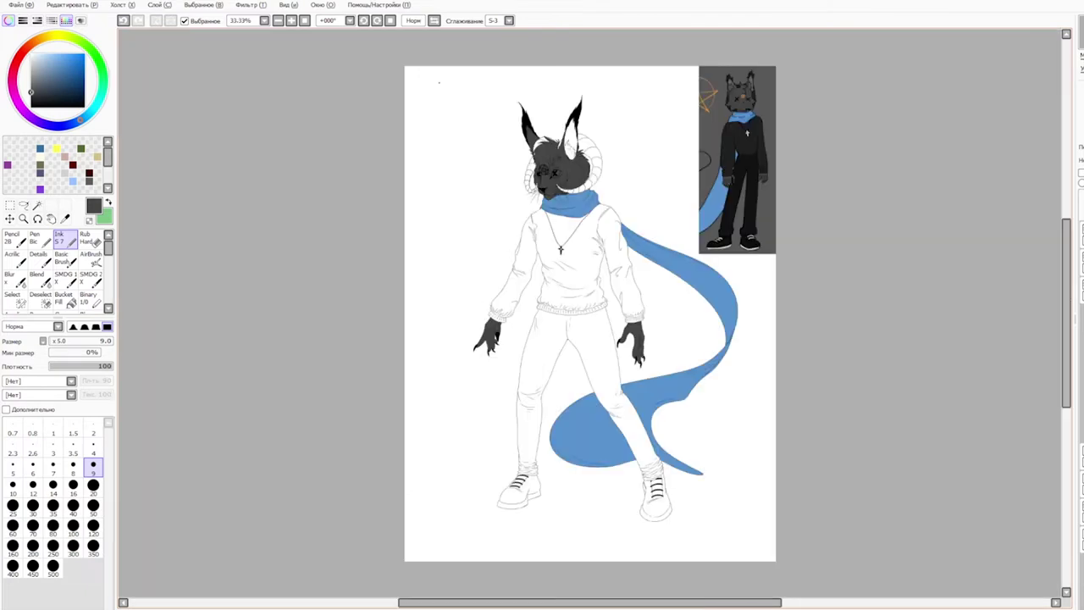
# Step: Recolour the forehead pentagram with the reference's orange and start painting the near eye white around its X
pyautogui.click(24, 219)
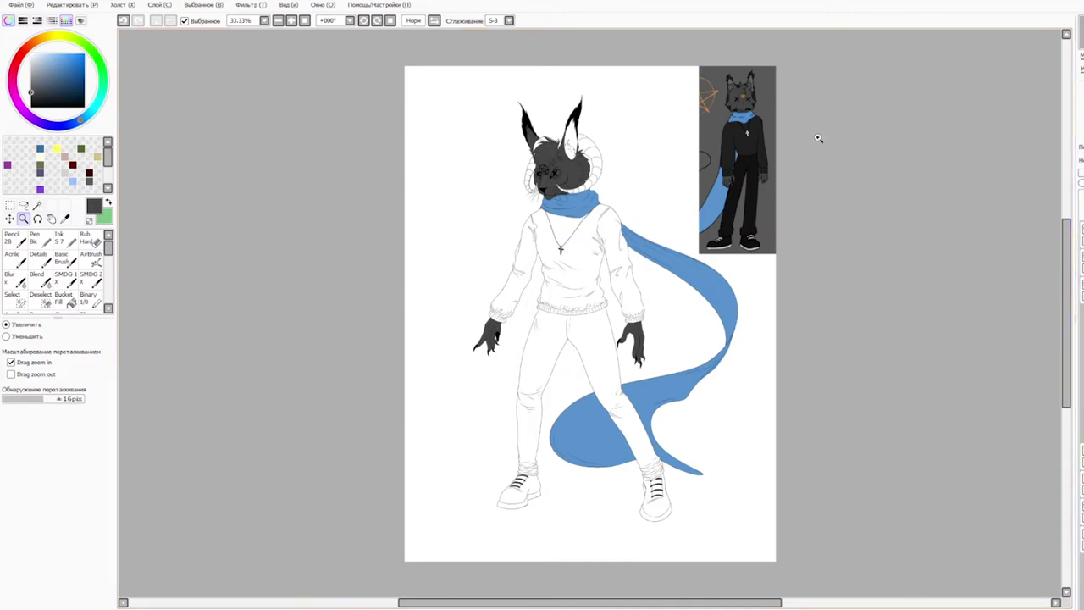
pyautogui.scroll(3, 773, 129)
pyautogui.moveTo(699, 180); pyautogui.dragTo(684, 377)
pyautogui.moveTo(667, 231); pyautogui.dragTo(665, 223)
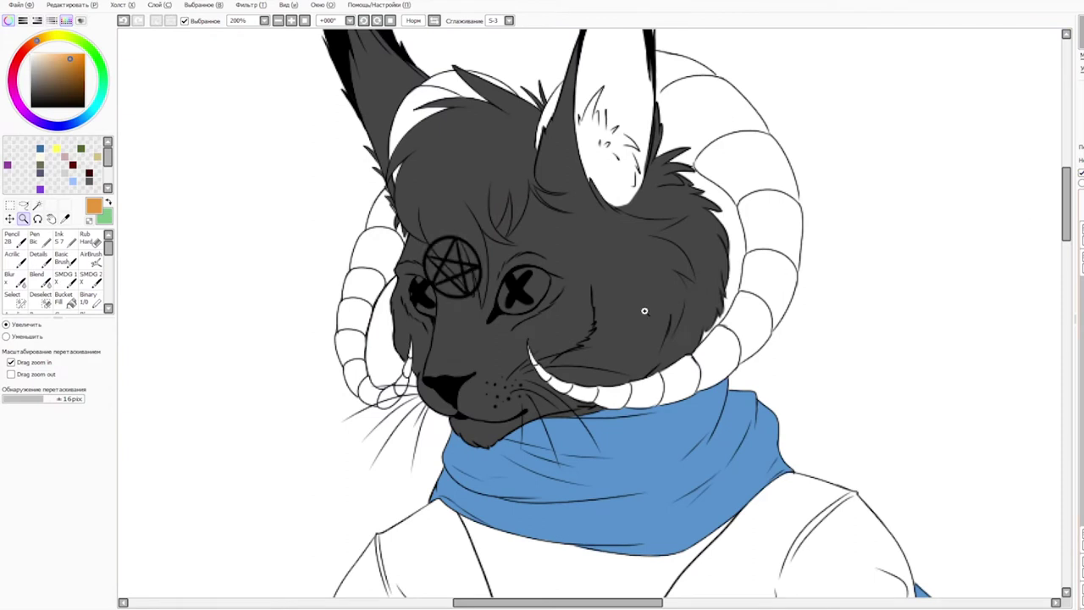
pyautogui.click(66, 240)
pyautogui.click(93, 508)
pyautogui.moveTo(455, 260); pyautogui.dragTo(442, 241)
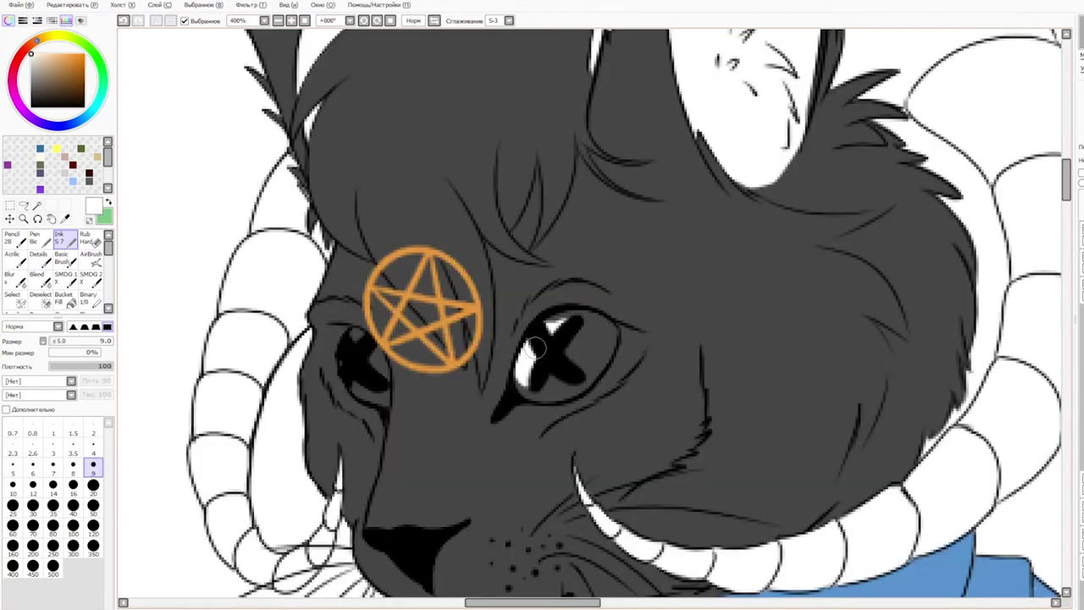
pyautogui.moveTo(534, 348)
pyautogui.mouseDown()
pyautogui.moveTo(522, 385)
pyautogui.moveTo(594, 344)
pyautogui.moveTo(544, 383)
pyautogui.moveTo(569, 385)
pyautogui.moveTo(602, 336)
pyautogui.mouseUp()
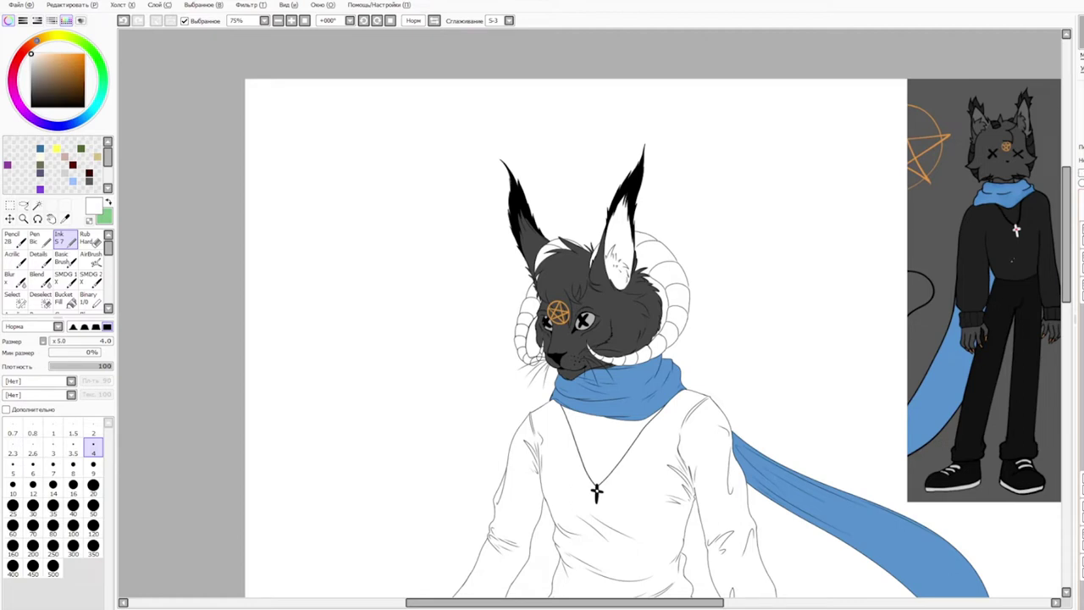
# Step: Pick near-black from the reference and paint the far horn behind the hair with brush size 4
pyautogui.rightClick(1030, 138)
pyautogui.click(23, 218)
pyautogui.click(556, 271)
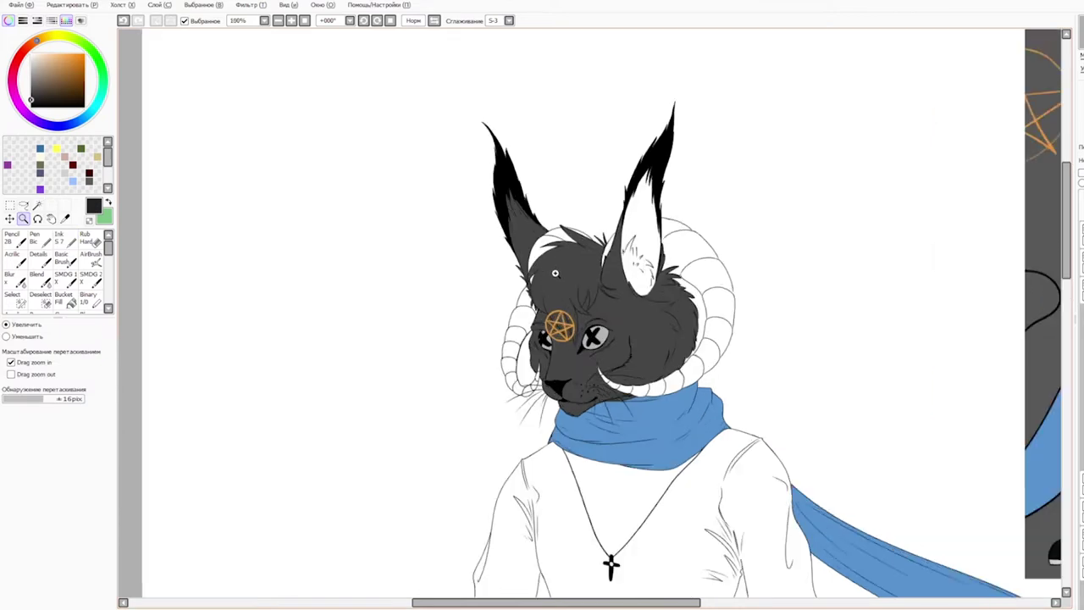
pyautogui.click(556, 271)
pyautogui.click(558, 271)
pyautogui.click(561, 272)
pyautogui.moveTo(628, 396); pyautogui.dragTo(566, 421)
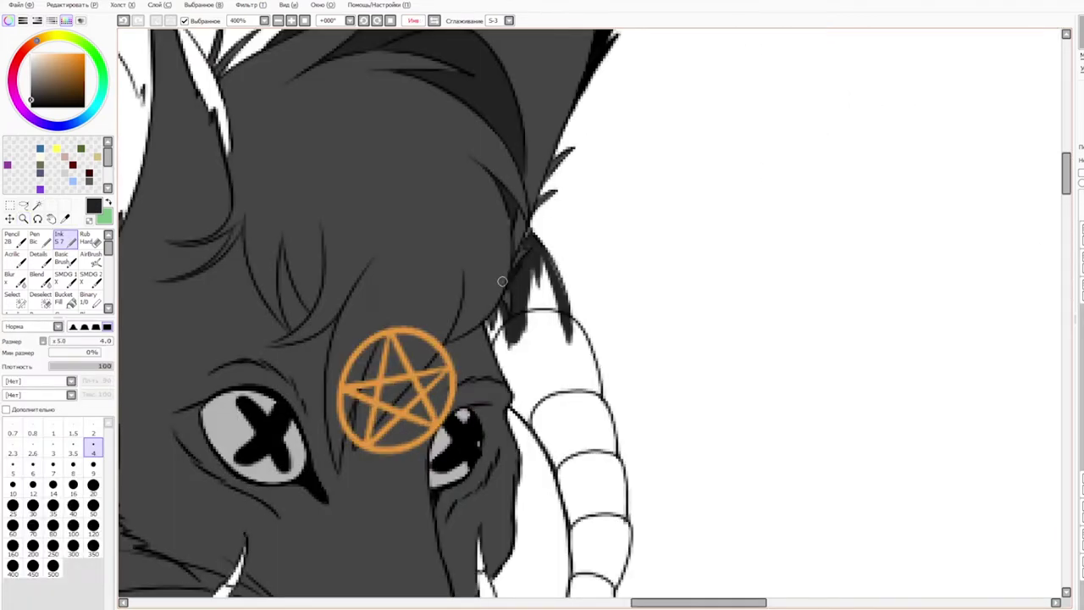
pyautogui.moveTo(501, 309); pyautogui.dragTo(502, 360)
pyautogui.moveTo(548, 332)
pyautogui.mouseDown()
pyautogui.moveTo(499, 251)
pyautogui.moveTo(482, 324)
pyautogui.mouseUp()
pyautogui.moveTo(442, 265); pyautogui.dragTo(486, 339)
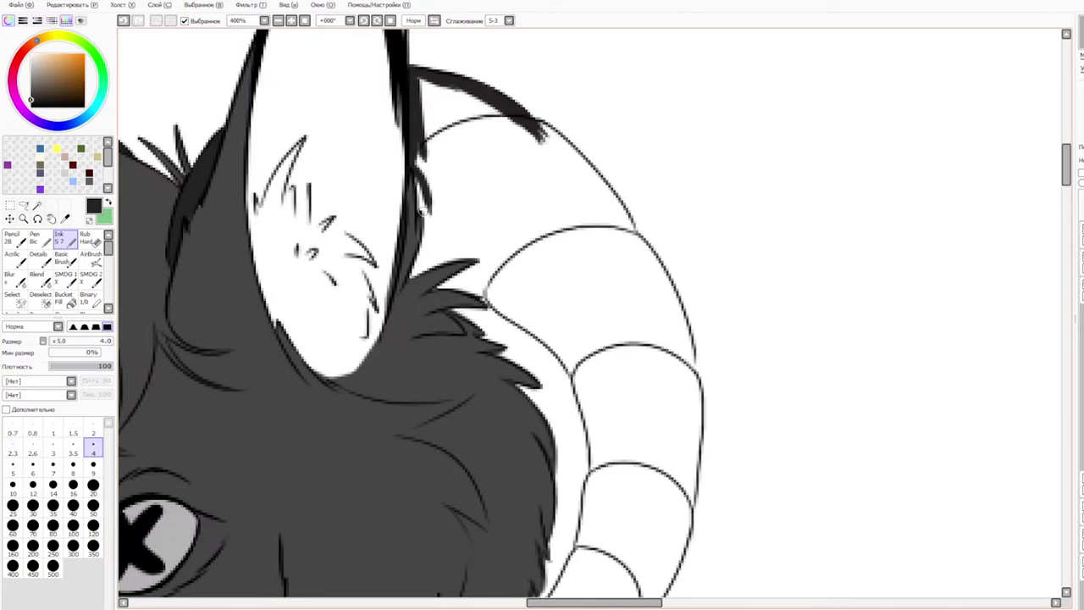
# Step: Paint the near horn's base near-black beside the ear and around the fur tufts behind it
pyautogui.moveTo(419, 180); pyautogui.dragTo(428, 214)
pyautogui.moveTo(420, 151)
pyautogui.mouseDown()
pyautogui.moveTo(421, 189)
pyautogui.moveTo(424, 179)
pyautogui.mouseUp()
pyautogui.moveTo(412, 274); pyautogui.dragTo(428, 187)
pyautogui.moveTo(425, 228); pyautogui.dragTo(425, 208)
pyautogui.moveTo(411, 279); pyautogui.dragTo(506, 254)
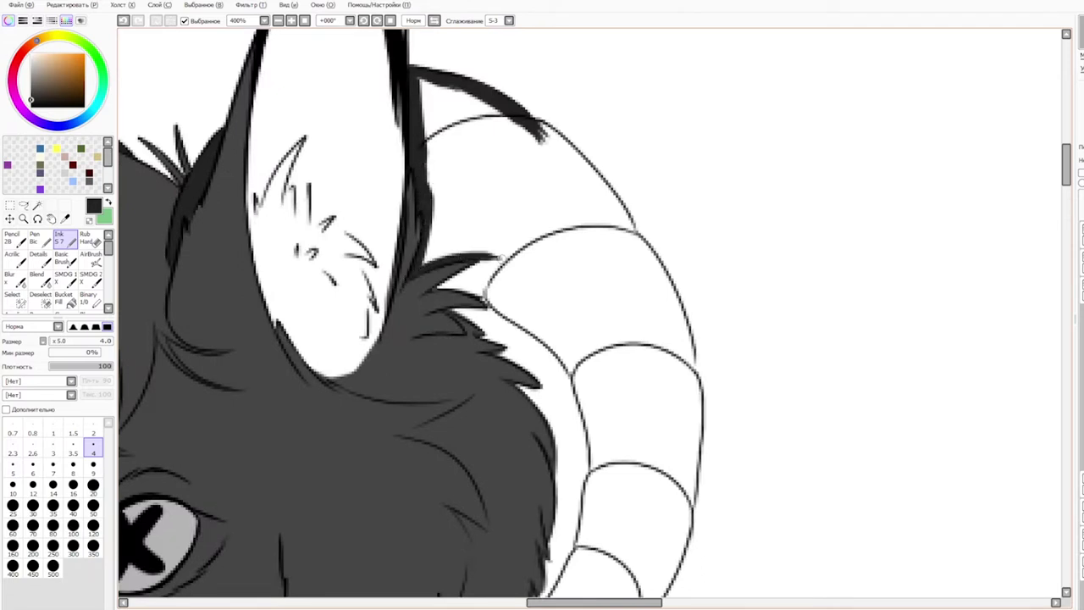
pyautogui.moveTo(431, 290); pyautogui.dragTo(523, 248)
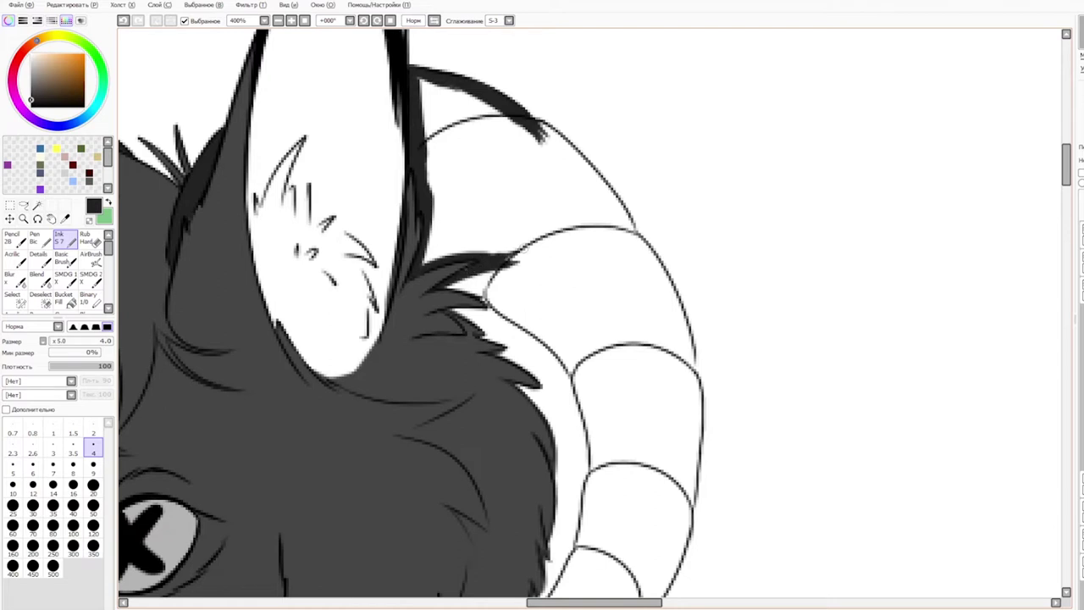
pyautogui.moveTo(438, 289)
pyautogui.mouseDown()
pyautogui.moveTo(488, 299)
pyautogui.moveTo(460, 289)
pyautogui.moveTo(504, 315)
pyautogui.moveTo(449, 310)
pyautogui.moveTo(496, 318)
pyautogui.mouseUp()
pyautogui.moveTo(493, 185); pyautogui.dragTo(433, 291)
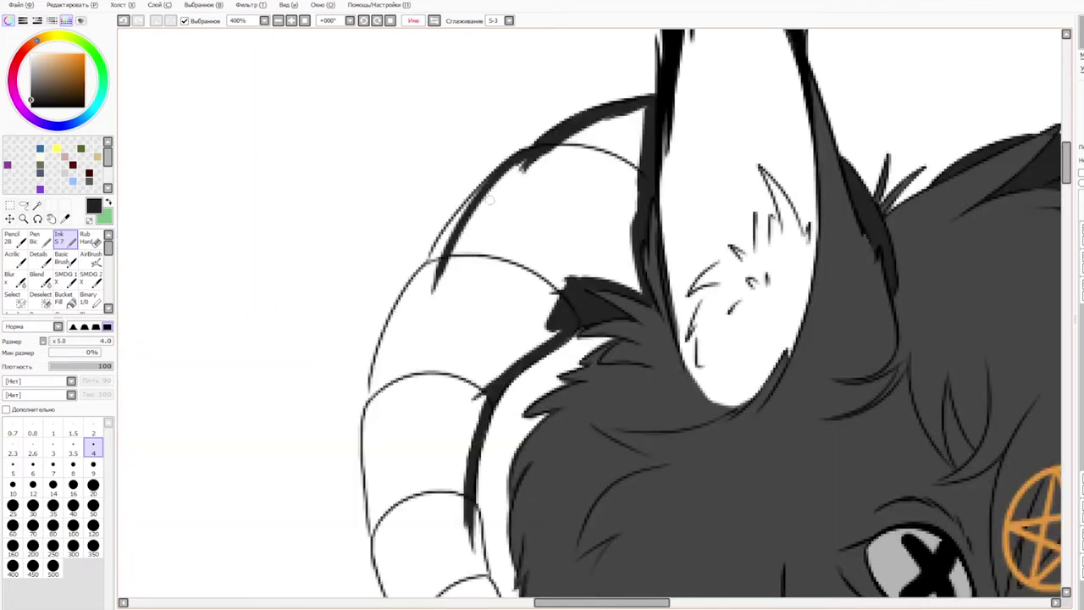
# Step: Trace near-black along the outer edge of the near horn, down its curve
pyautogui.moveTo(507, 163); pyautogui.dragTo(423, 301)
pyautogui.moveTo(475, 196)
pyautogui.mouseDown()
pyautogui.moveTo(419, 309)
pyautogui.moveTo(447, 240)
pyautogui.moveTo(379, 447)
pyautogui.mouseUp()
pyautogui.moveTo(412, 282)
pyautogui.mouseDown()
pyautogui.moveTo(379, 459)
pyautogui.moveTo(396, 324)
pyautogui.mouseUp()
pyautogui.moveTo(359, 272); pyautogui.dragTo(375, 429)
pyautogui.moveTo(360, 356); pyautogui.dragTo(374, 432)
# Step: Close the near-black border along the near horn's inner curve and fill the enclosed horn with that colour
pyautogui.moveTo(554, 451)
pyautogui.mouseDown()
pyautogui.moveTo(641, 378)
pyautogui.moveTo(597, 408)
pyautogui.moveTo(672, 310)
pyautogui.moveTo(631, 383)
pyautogui.mouseUp()
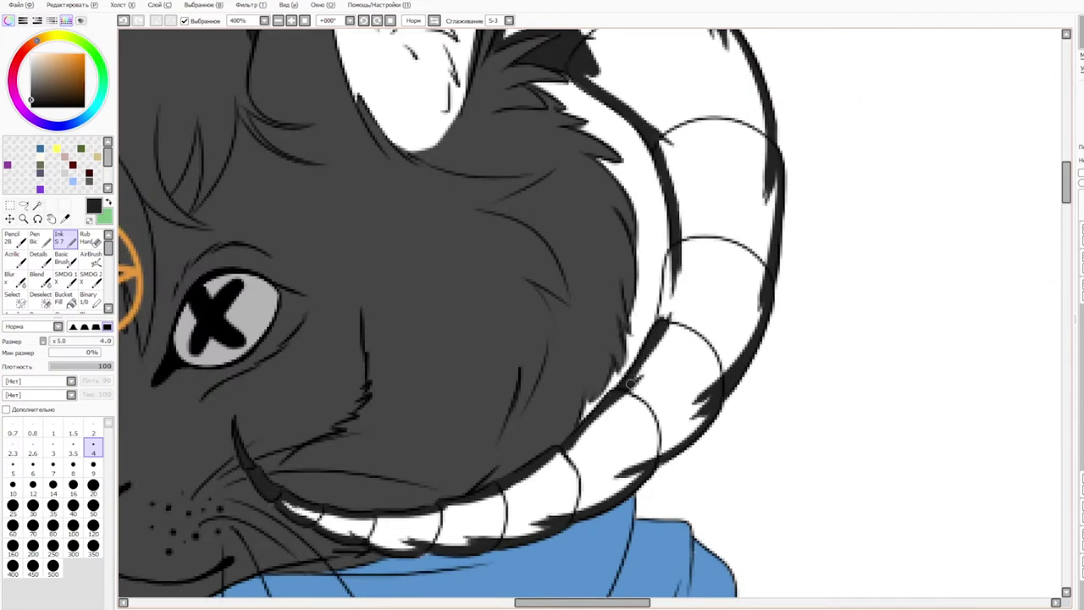
pyautogui.moveTo(668, 261)
pyautogui.mouseDown()
pyautogui.moveTo(659, 343)
pyautogui.moveTo(665, 321)
pyautogui.mouseUp()
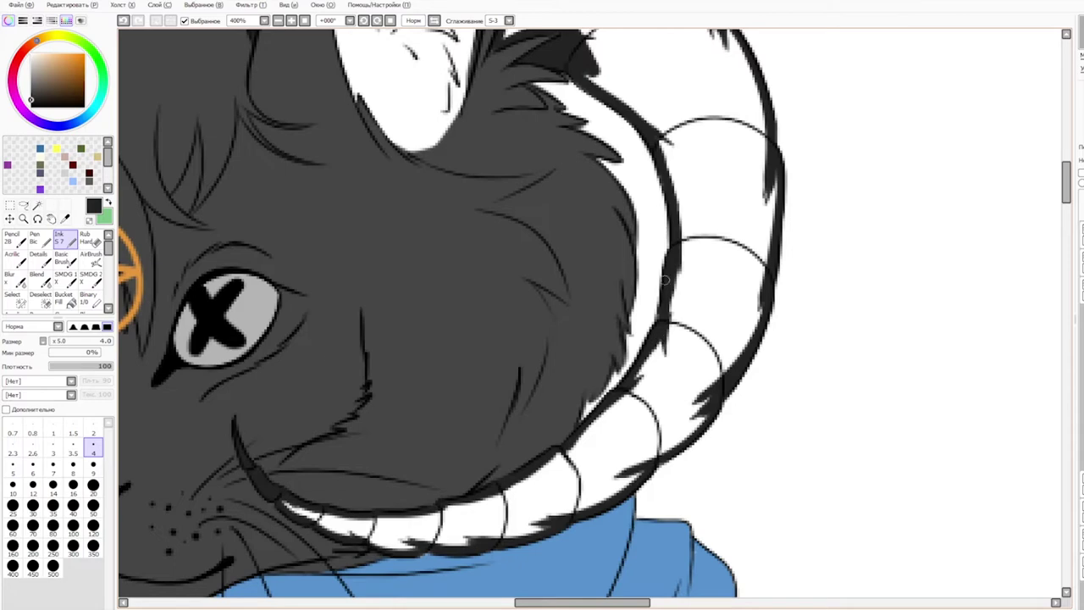
pyautogui.click(64, 298)
pyautogui.click(733, 215)
pyautogui.click(64, 240)
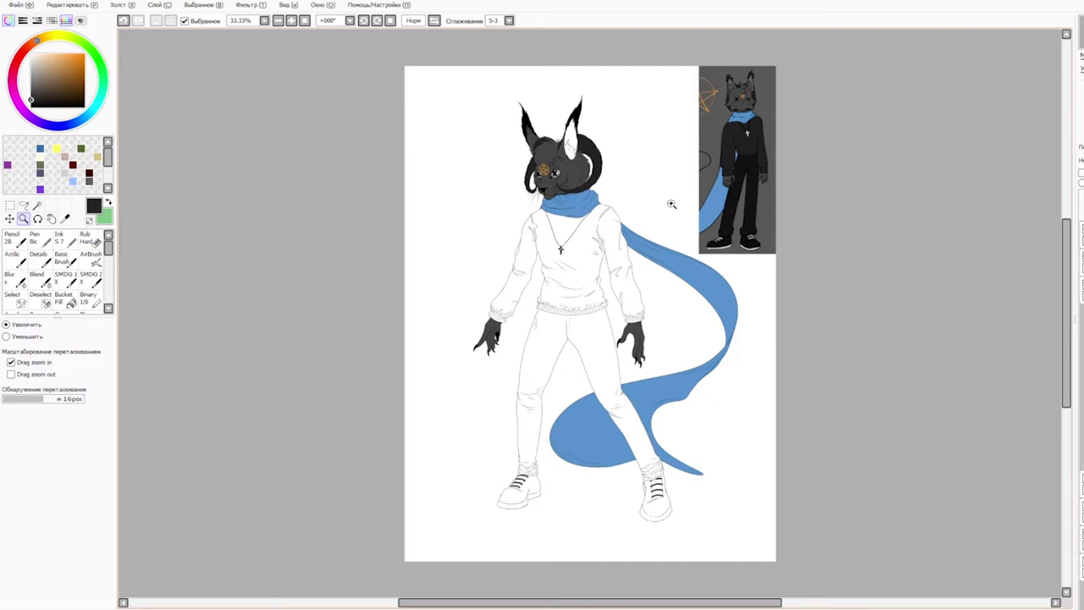
# Step: Paint the trouser cuff's folds black at the ankle and begin the calf's inner edge above it
pyautogui.moveTo(553, 118); pyautogui.dragTo(608, 173)
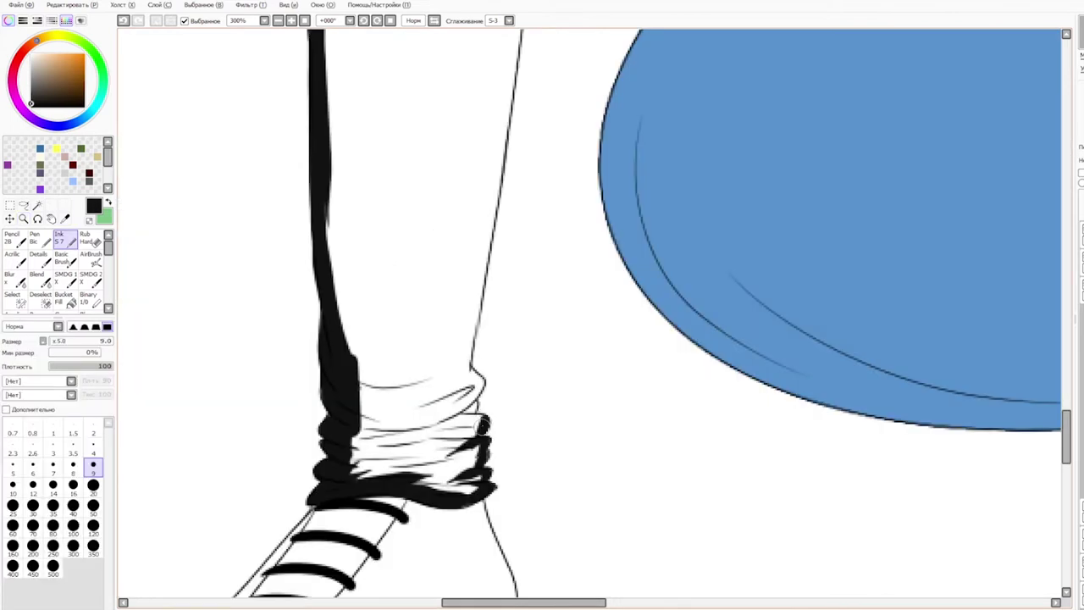
pyautogui.moveTo(426, 406)
pyautogui.mouseDown()
pyautogui.moveTo(475, 397)
pyautogui.moveTo(477, 375)
pyautogui.moveTo(462, 375)
pyautogui.mouseUp()
pyautogui.moveTo(604, 268); pyautogui.dragTo(513, 430)
pyautogui.moveTo(374, 531); pyautogui.dragTo(409, 347)
pyautogui.moveTo(380, 474); pyautogui.dragTo(423, 218)
pyautogui.hotkey('ctrl', 'z')
pyautogui.hotkey('ctrl', 'z')
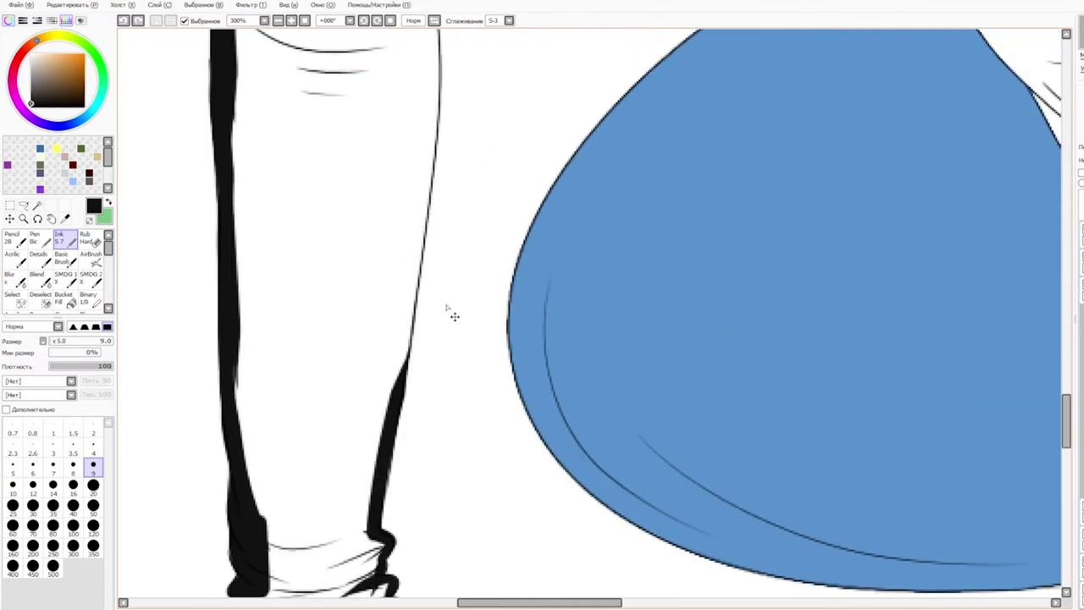
# Step: Extend the black border along the calf's inner edge from the ankle folds towards the knee
pyautogui.moveTo(410, 328); pyautogui.dragTo(371, 542)
pyautogui.moveTo(430, 264); pyautogui.dragTo(414, 354)
pyautogui.moveTo(379, 487)
pyautogui.mouseDown()
pyautogui.moveTo(407, 187)
pyautogui.moveTo(386, 441)
pyautogui.mouseUp()
pyautogui.moveTo(417, 197); pyautogui.dragTo(381, 450)
pyautogui.hotkey('ctrl', 'z')
pyautogui.moveTo(416, 190); pyautogui.dragTo(372, 457)
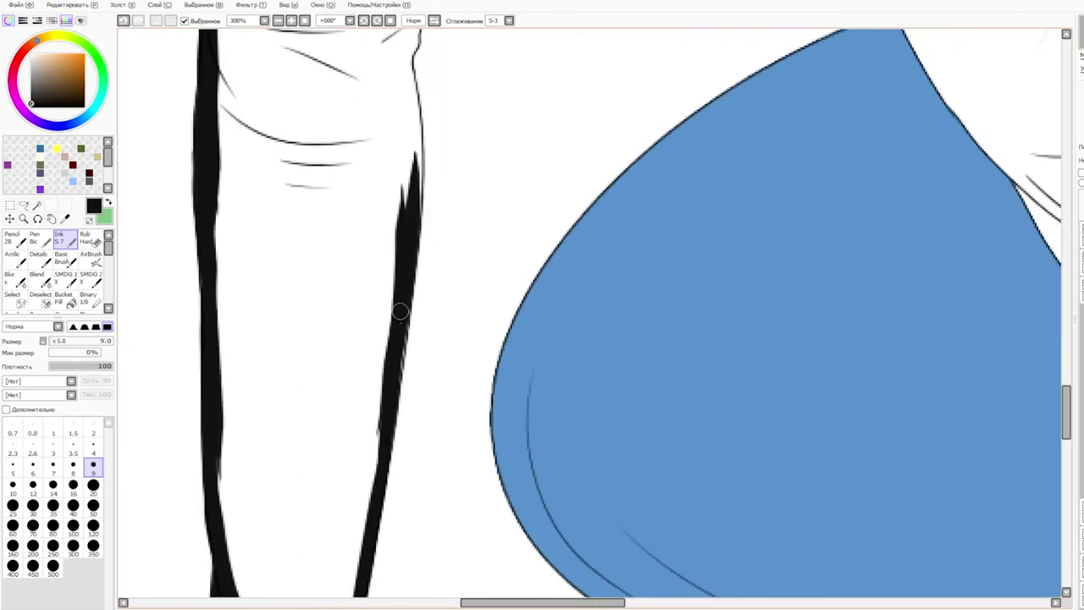
# Step: Flip the canvas view and blacken the calf's inner edge up to the knee at 100% minimum brush size
pyautogui.click(429, 20)
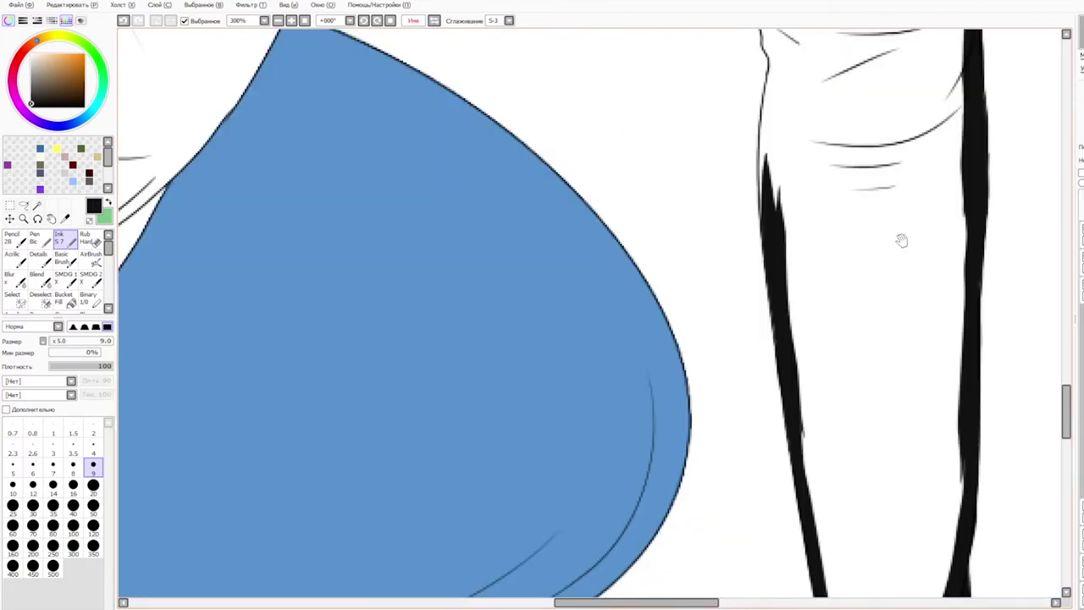
pyautogui.moveTo(900, 239); pyautogui.dragTo(243, 343)
pyautogui.moveTo(84, 356); pyautogui.dragTo(104, 357)
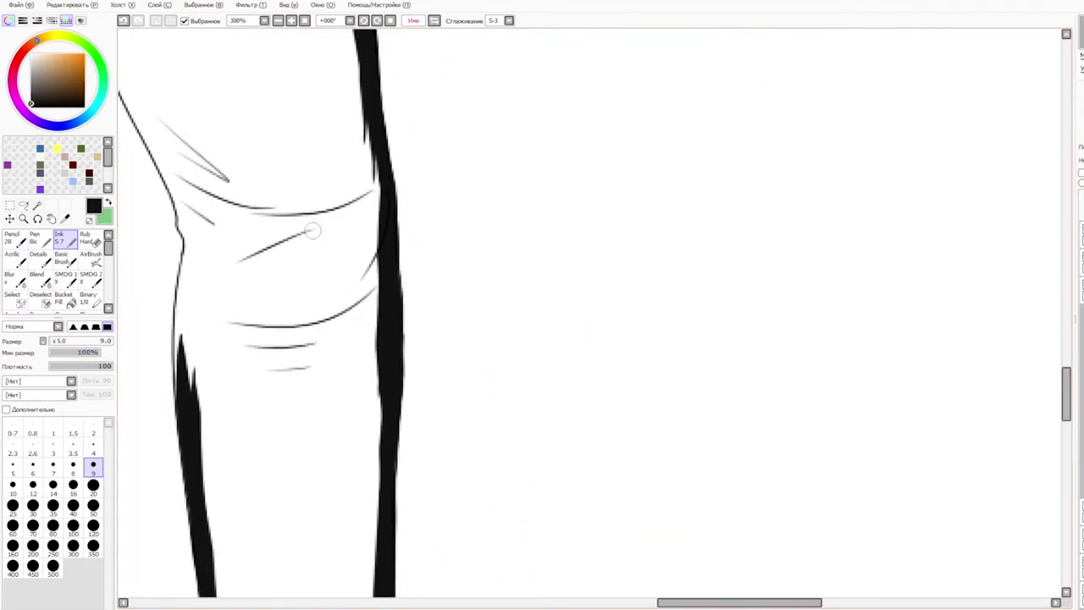
pyautogui.moveTo(197, 239); pyautogui.dragTo(193, 450)
pyautogui.hotkey('ctrl', 'z')
pyautogui.moveTo(191, 230); pyautogui.dragTo(198, 457)
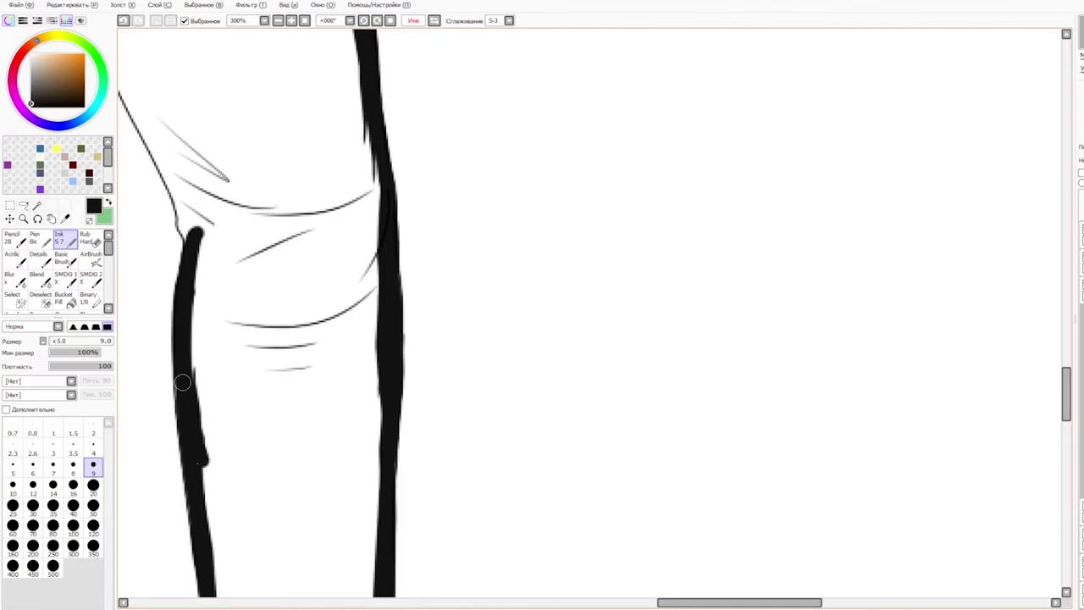
# Step: Carry the black border around the inner knee and up along the inner thigh
pyautogui.moveTo(210, 293)
pyautogui.mouseDown()
pyautogui.moveTo(316, 445)
pyautogui.moveTo(302, 417)
pyautogui.mouseUp()
pyautogui.moveTo(282, 365)
pyautogui.mouseDown()
pyautogui.moveTo(280, 391)
pyautogui.moveTo(301, 428)
pyautogui.mouseUp()
pyautogui.hotkey('ctrl', 'z')
pyautogui.hotkey('ctrl', 'z')
pyautogui.moveTo(281, 393); pyautogui.dragTo(278, 328)
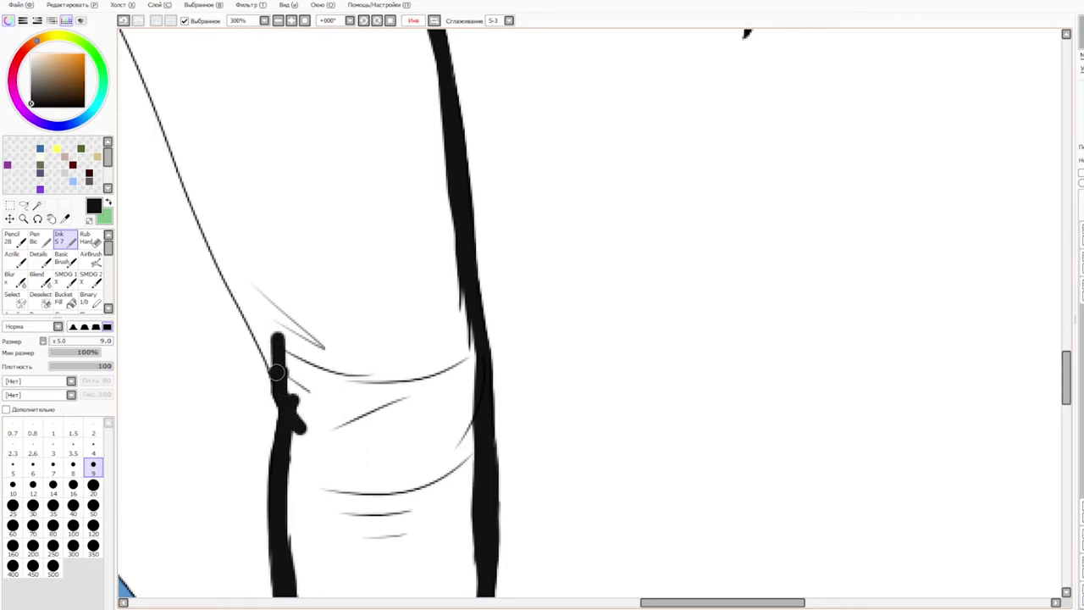
pyautogui.moveTo(280, 374); pyautogui.dragTo(227, 235)
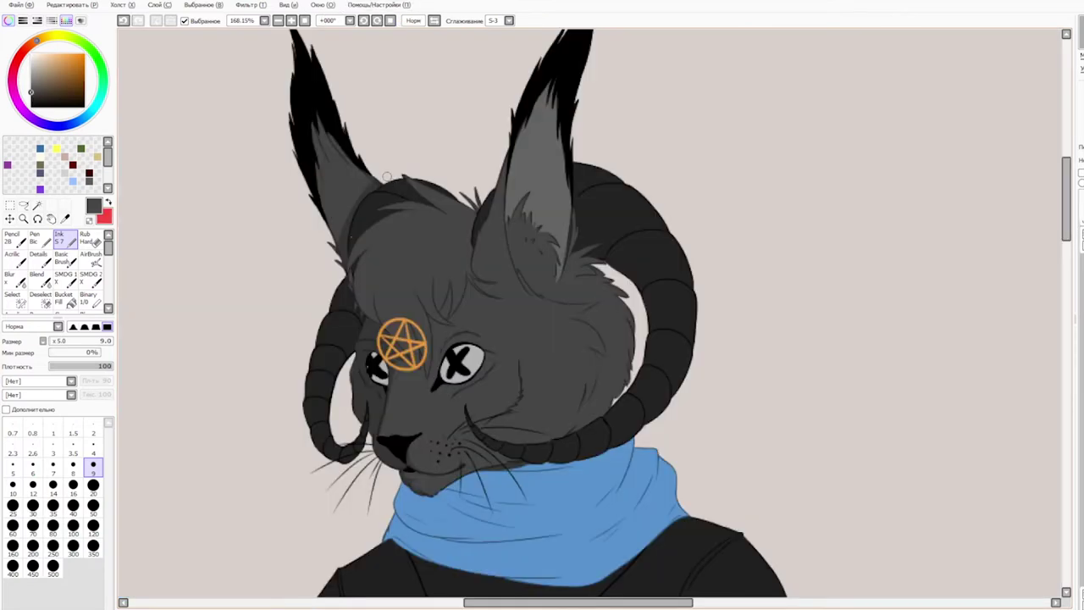
# Step: Paint dark grey fur strokes inside the far ear, along its base and up to the black tip
pyautogui.hotkey('ctrl', 'z')
pyautogui.moveTo(340, 232); pyautogui.dragTo(318, 165)
pyautogui.moveTo(340, 201)
pyautogui.mouseDown()
pyautogui.moveTo(379, 197)
pyautogui.moveTo(347, 159)
pyautogui.moveTo(347, 230)
pyautogui.mouseUp()
pyautogui.hotkey('ctrl', 'z')
pyautogui.moveTo(364, 184); pyautogui.dragTo(370, 205)
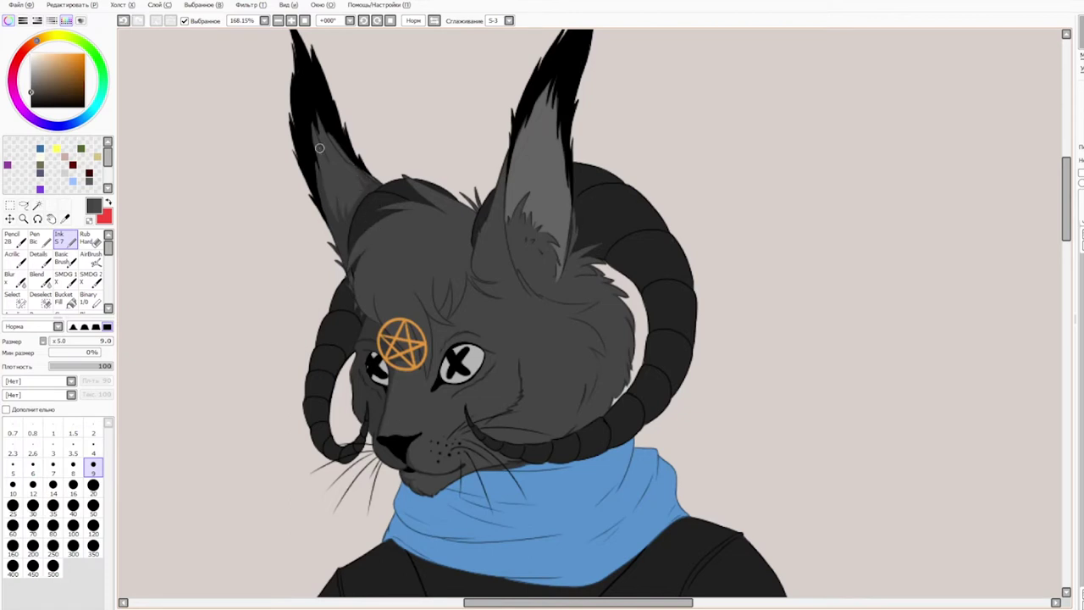
pyautogui.hotkey('ctrl', 'z')
pyautogui.moveTo(314, 115); pyautogui.dragTo(318, 149)
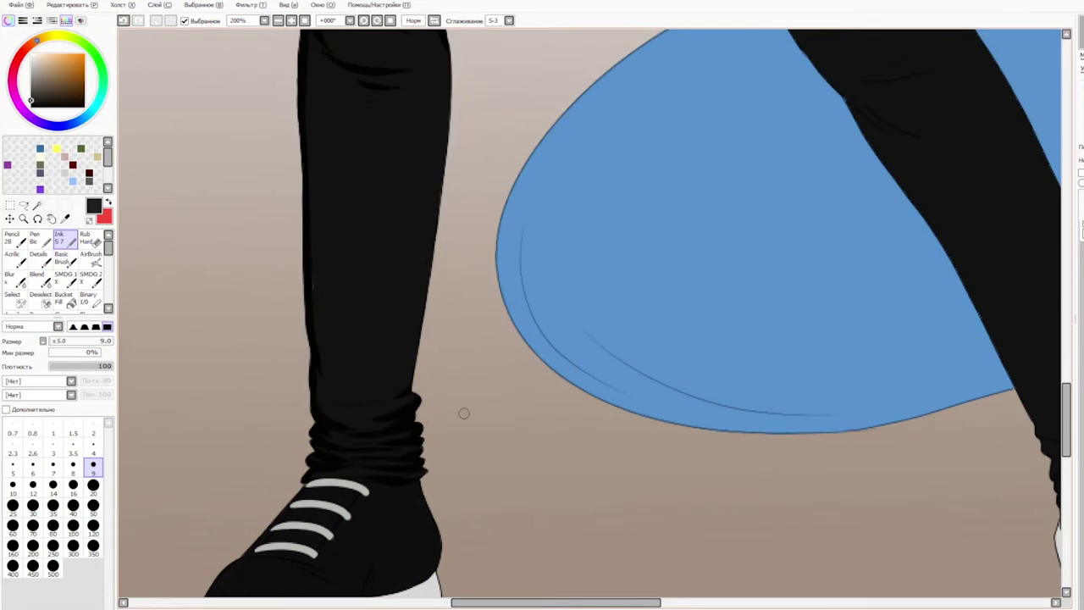
# Step: Paint dark shadows along the folds of both trouser legs at the ankles with brush size 9
pyautogui.moveTo(460, 411); pyautogui.dragTo(459, 454)
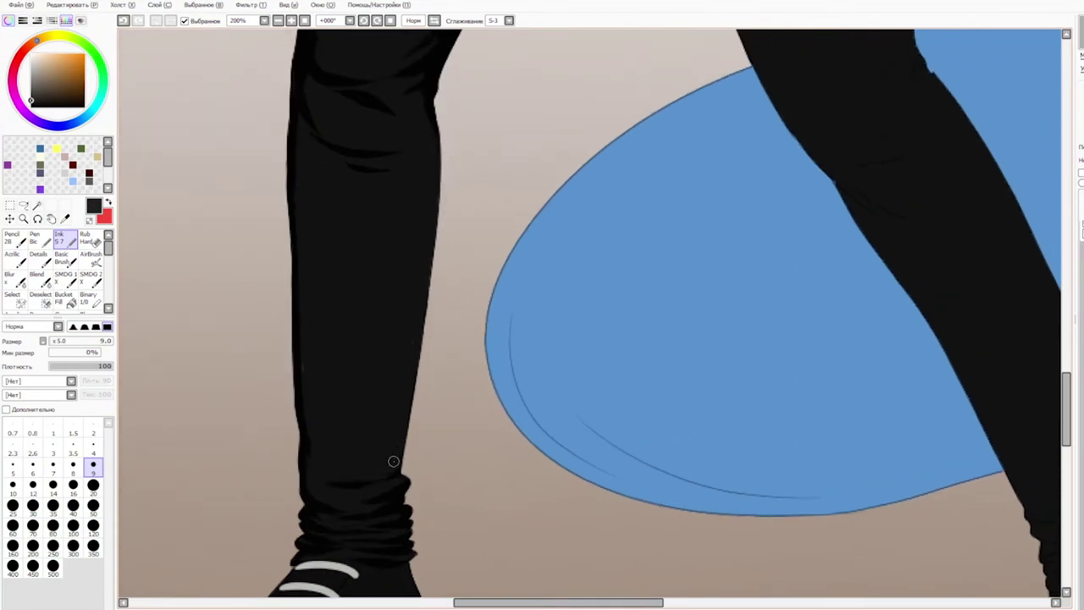
pyautogui.moveTo(397, 465); pyautogui.dragTo(386, 479)
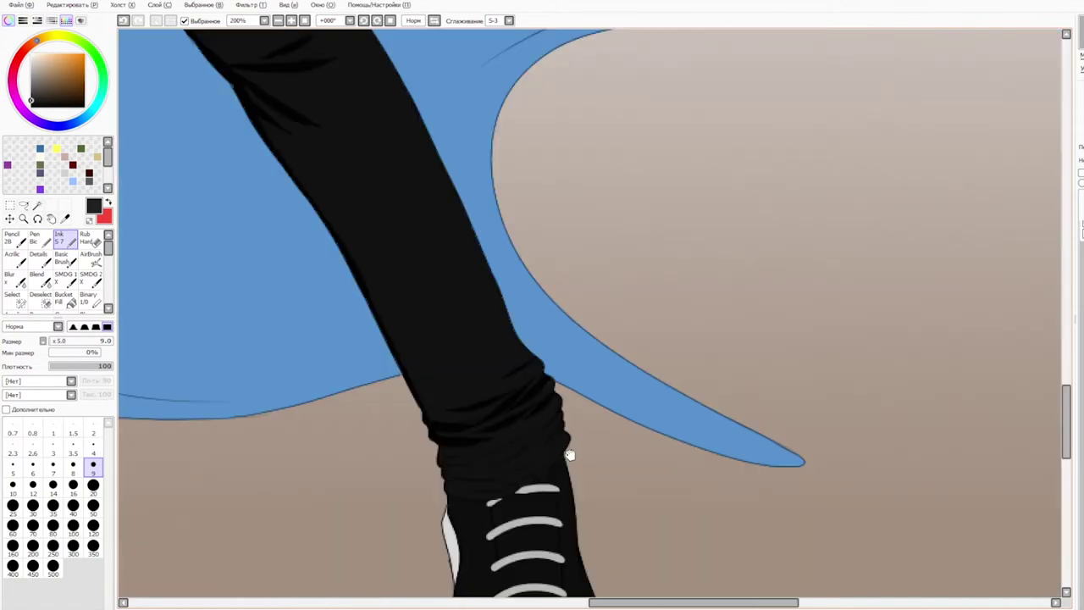
pyautogui.moveTo(570, 456); pyautogui.dragTo(575, 431)
pyautogui.moveTo(567, 378); pyautogui.dragTo(546, 402)
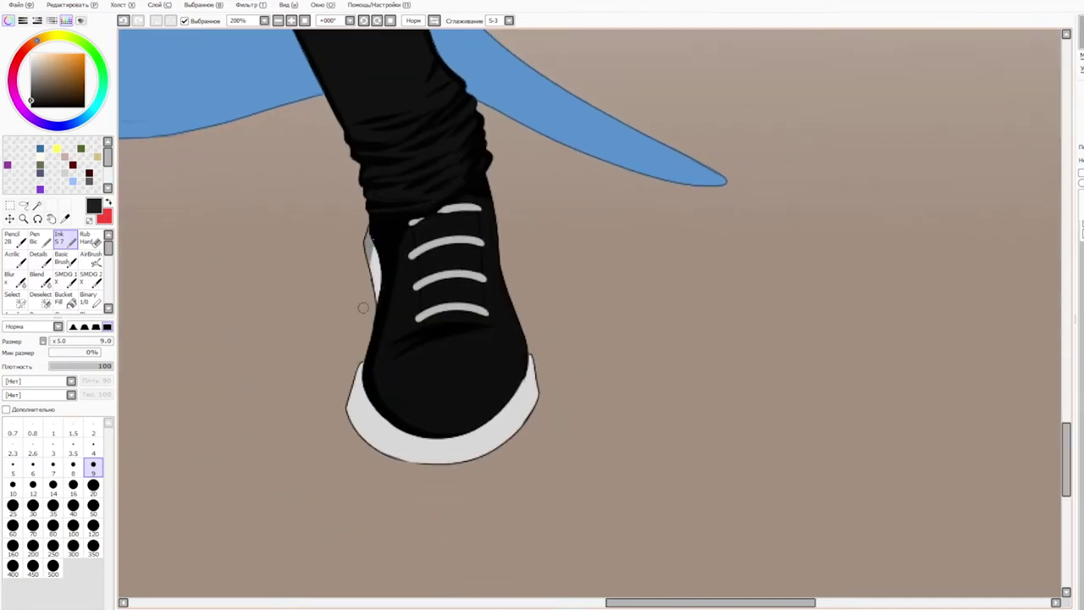
# Step: Shade the shoe's heel and the edges of its toe and white sole
pyautogui.moveTo(381, 232); pyautogui.dragTo(380, 300)
pyautogui.moveTo(378, 348); pyautogui.dragTo(361, 398)
pyautogui.moveTo(532, 355); pyautogui.dragTo(534, 410)
pyautogui.moveTo(362, 390)
pyautogui.mouseDown()
pyautogui.moveTo(425, 436)
pyautogui.moveTo(527, 378)
pyautogui.mouseUp()
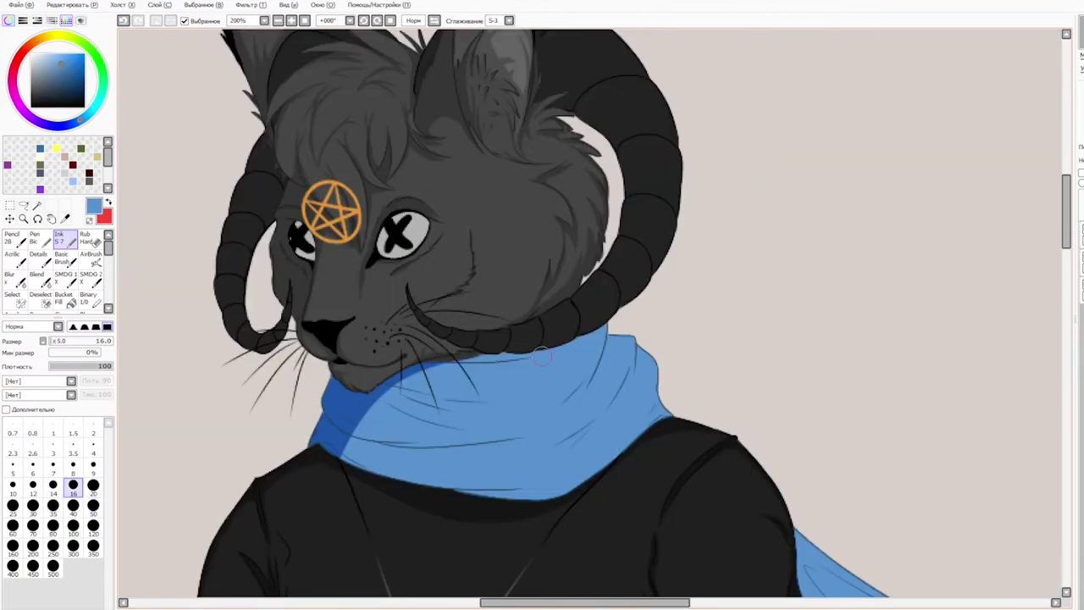
# Step: Shade the neck scarf in darker blue beneath the near horn and along its front folds, using brush size 9 for the finer folds
pyautogui.moveTo(457, 356); pyautogui.dragTo(609, 316)
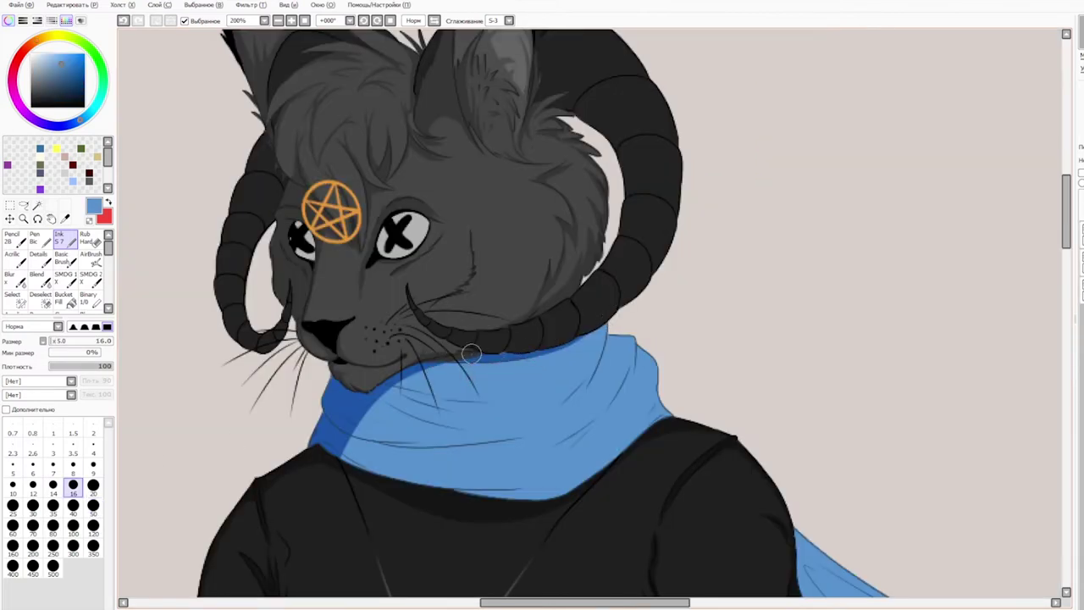
pyautogui.moveTo(453, 391); pyautogui.dragTo(474, 362)
pyautogui.moveTo(441, 401); pyautogui.dragTo(522, 390)
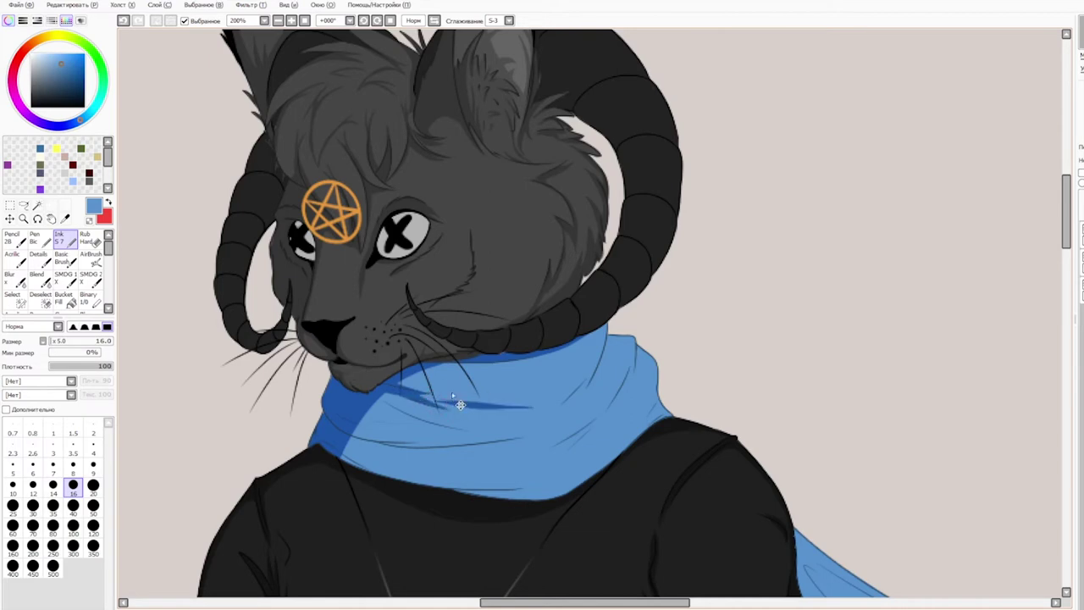
pyautogui.click(93, 466)
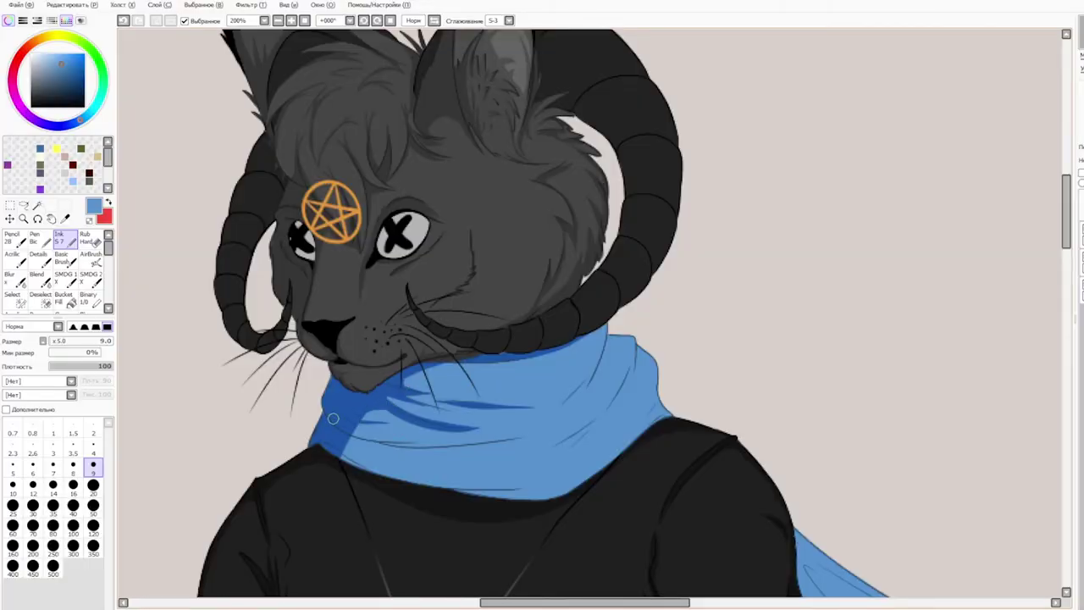
pyautogui.hotkey('ctrl', 'z')
pyautogui.moveTo(356, 426)
pyautogui.mouseDown()
pyautogui.moveTo(411, 421)
pyautogui.moveTo(376, 421)
pyautogui.moveTo(430, 435)
pyautogui.moveTo(378, 447)
pyautogui.moveTo(346, 431)
pyautogui.moveTo(402, 445)
pyautogui.mouseUp()
pyautogui.hotkey('ctrl', 'z')
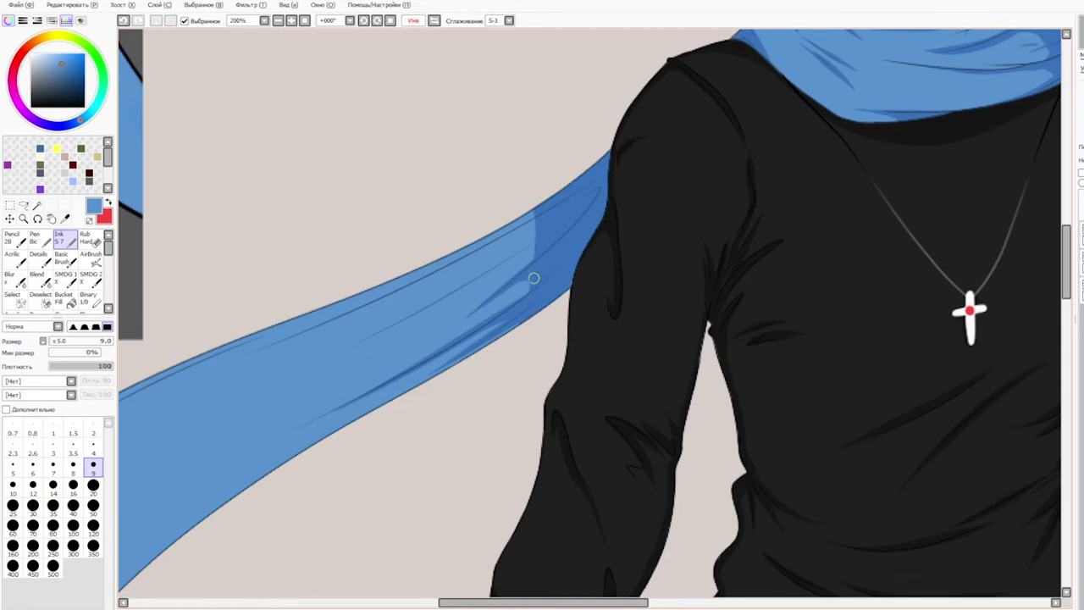
# Step: Paint darker blue fold shadows along the trailing scarf where it emerges from behind the shoulder
pyautogui.moveTo(547, 274); pyautogui.dragTo(567, 358)
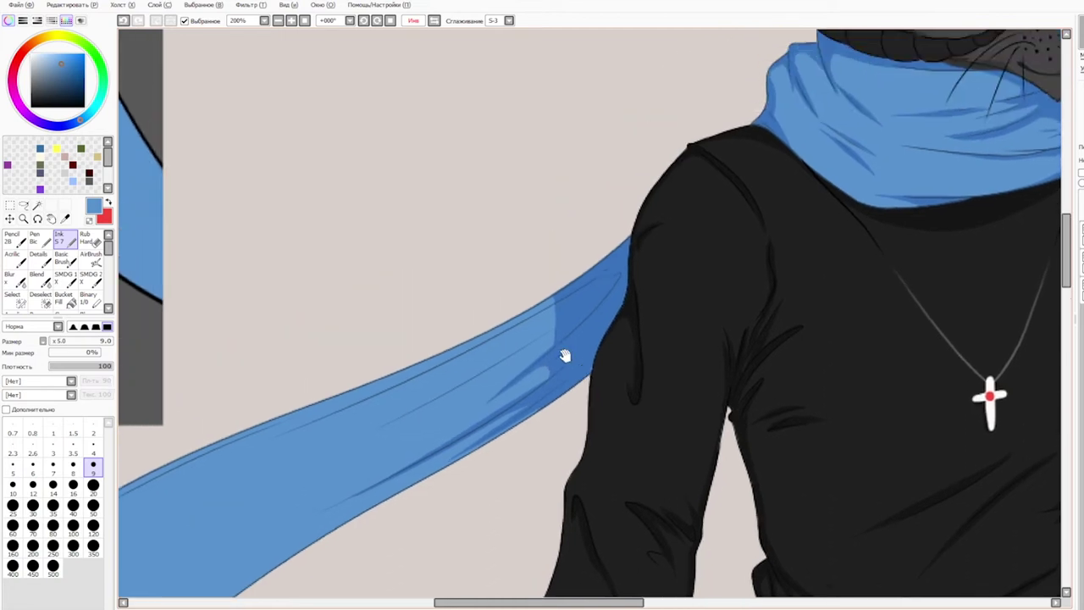
pyautogui.moveTo(374, 427)
pyautogui.mouseDown()
pyautogui.moveTo(497, 368)
pyautogui.moveTo(615, 286)
pyautogui.mouseUp()
pyautogui.hotkey('ctrl', 'z')
pyautogui.moveTo(383, 425); pyautogui.dragTo(627, 280)
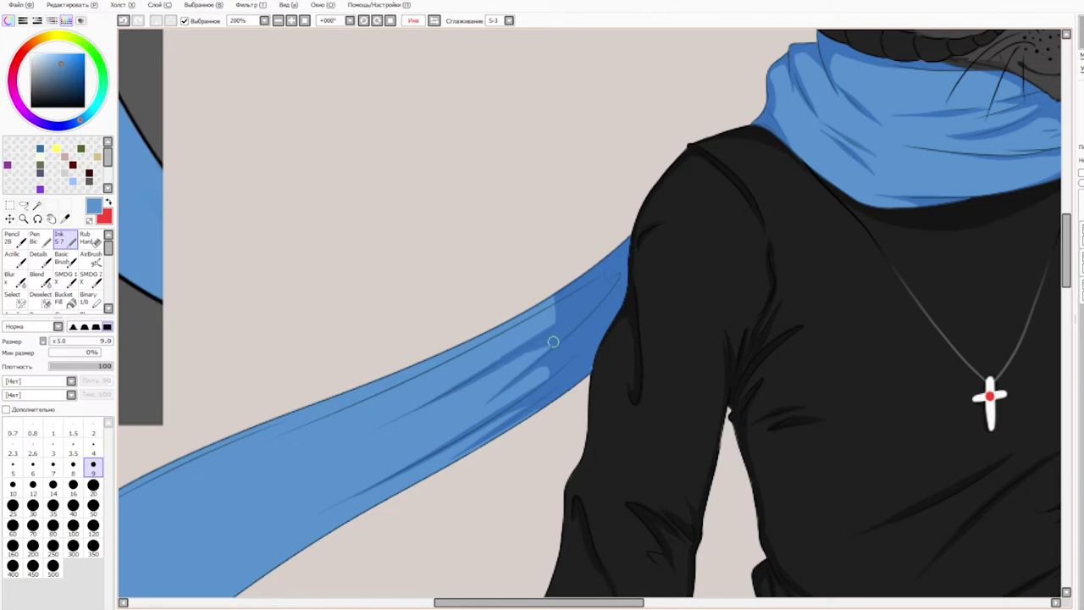
pyautogui.moveTo(424, 371); pyautogui.dragTo(635, 258)
pyautogui.moveTo(504, 330); pyautogui.dragTo(570, 286)
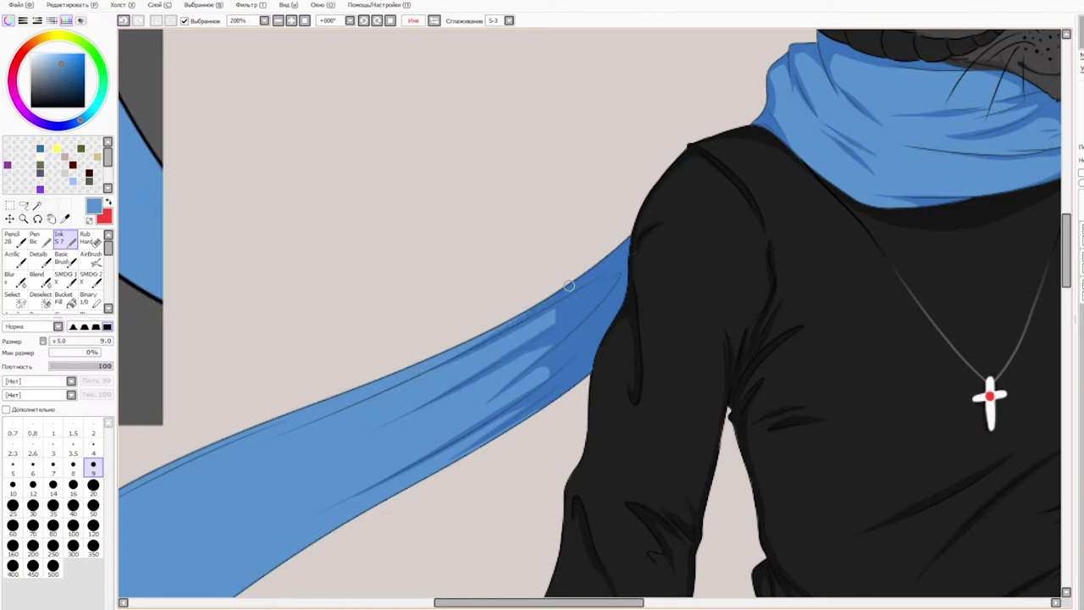
pyautogui.moveTo(514, 326)
pyautogui.mouseDown()
pyautogui.moveTo(569, 342)
pyautogui.moveTo(682, 288)
pyautogui.mouseUp()
pyautogui.moveTo(707, 253); pyautogui.dragTo(449, 362)
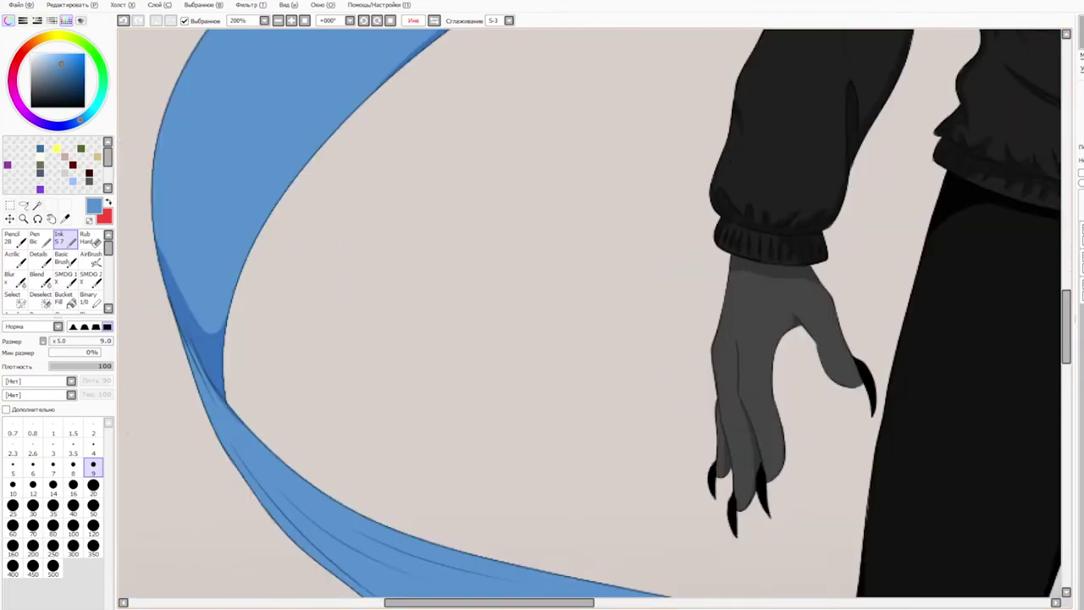
# Step: Paint long tapered fold shadows fanning up from the twist into the outer bend of the trailing scarf
pyautogui.moveTo(230, 223); pyautogui.dragTo(234, 396)
pyautogui.moveTo(223, 513); pyautogui.dragTo(260, 355)
pyautogui.hotkey('ctrl', 'z')
pyautogui.moveTo(221, 511); pyautogui.dragTo(268, 350)
pyautogui.moveTo(211, 388); pyautogui.dragTo(219, 501)
pyautogui.moveTo(212, 293); pyautogui.dragTo(186, 474)
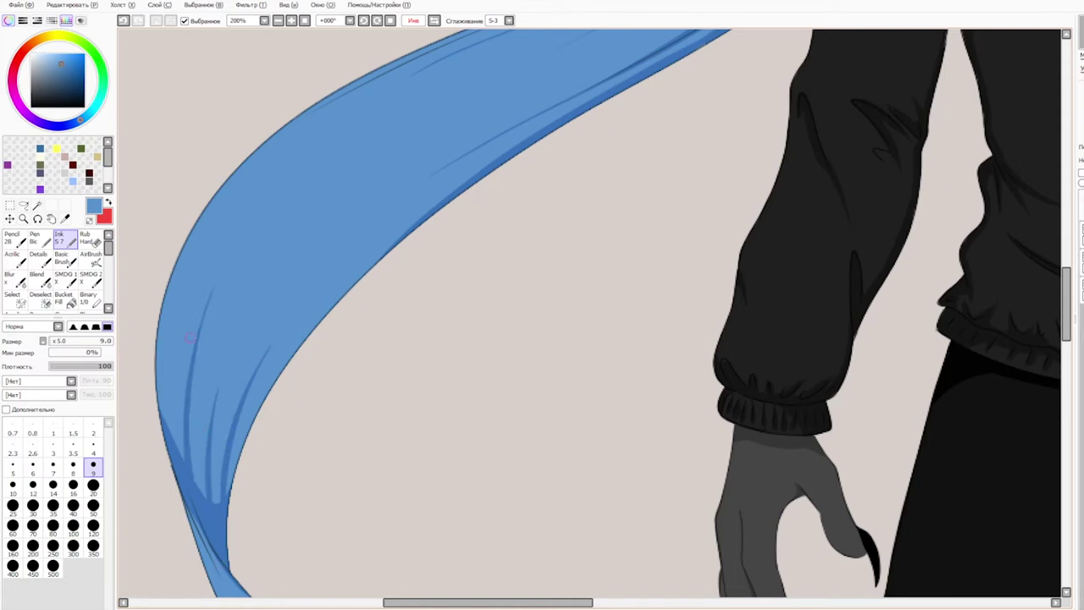
pyautogui.moveTo(176, 288); pyautogui.dragTo(162, 425)
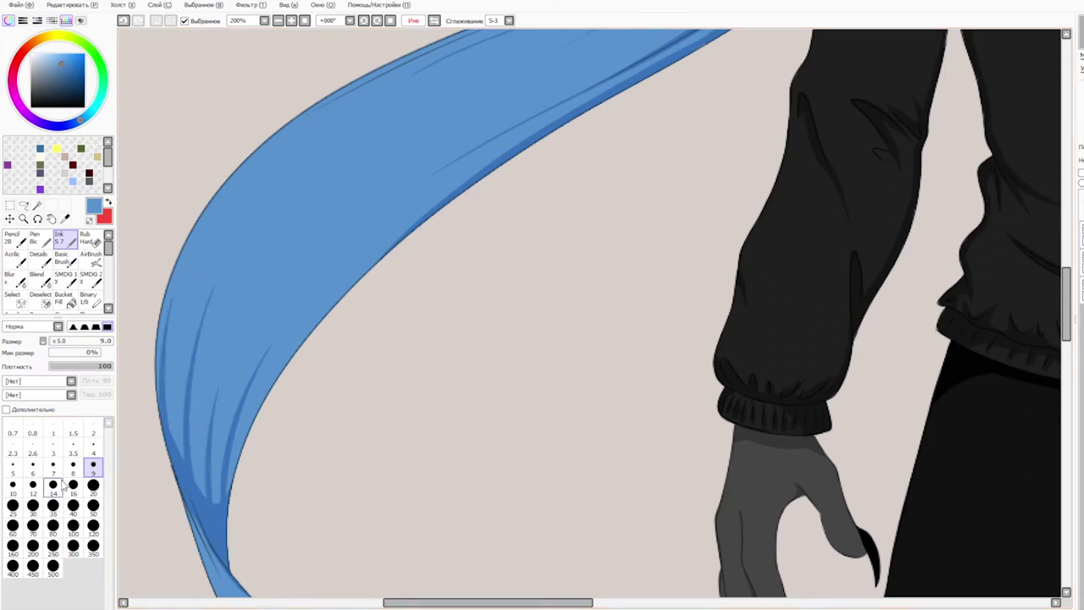
# Step: Shade the folds of the scarf section just below the twist with brush size 8
pyautogui.click(72, 464)
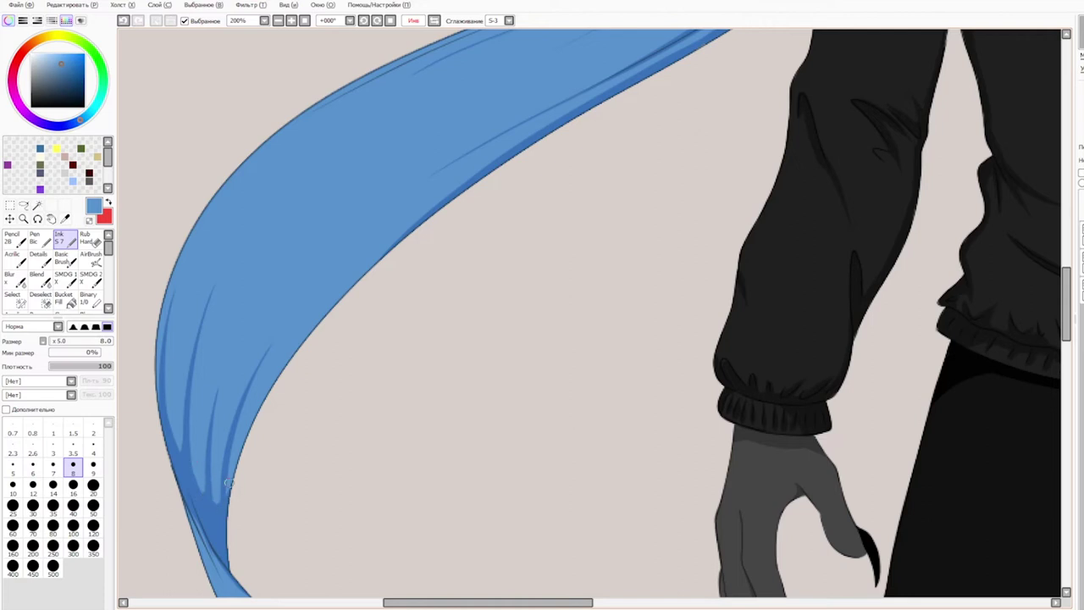
pyautogui.press('h')
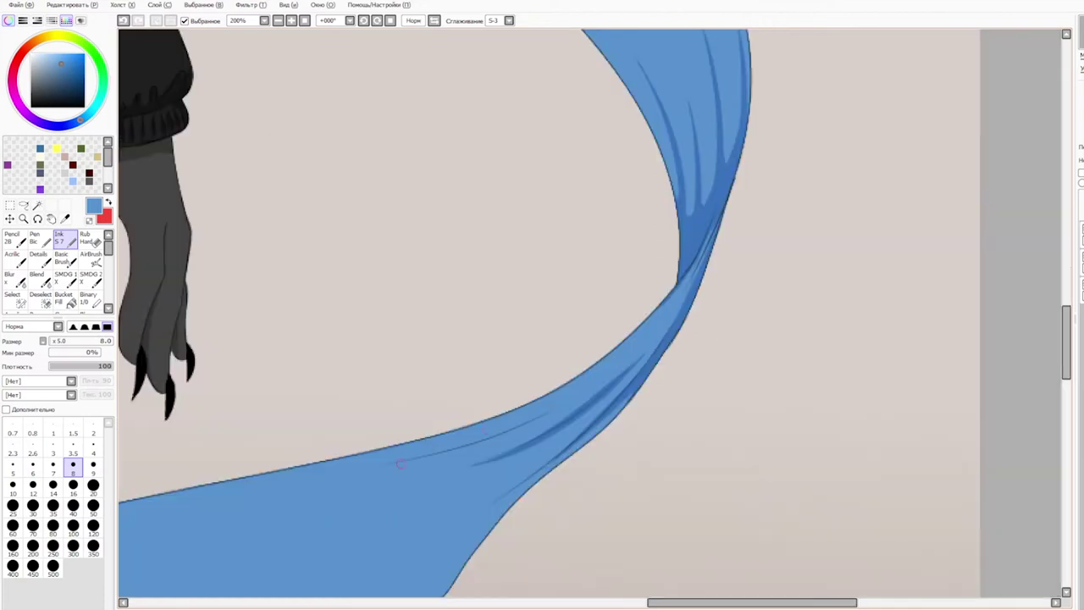
pyautogui.moveTo(381, 465); pyautogui.dragTo(591, 380)
pyautogui.hotkey('ctrl', 'z')
pyautogui.moveTo(375, 459)
pyautogui.mouseDown()
pyautogui.moveTo(593, 376)
pyautogui.moveTo(656, 341)
pyautogui.mouseUp()
pyautogui.hotkey('ctrl', 'z')
pyautogui.moveTo(620, 373); pyautogui.dragTo(669, 330)
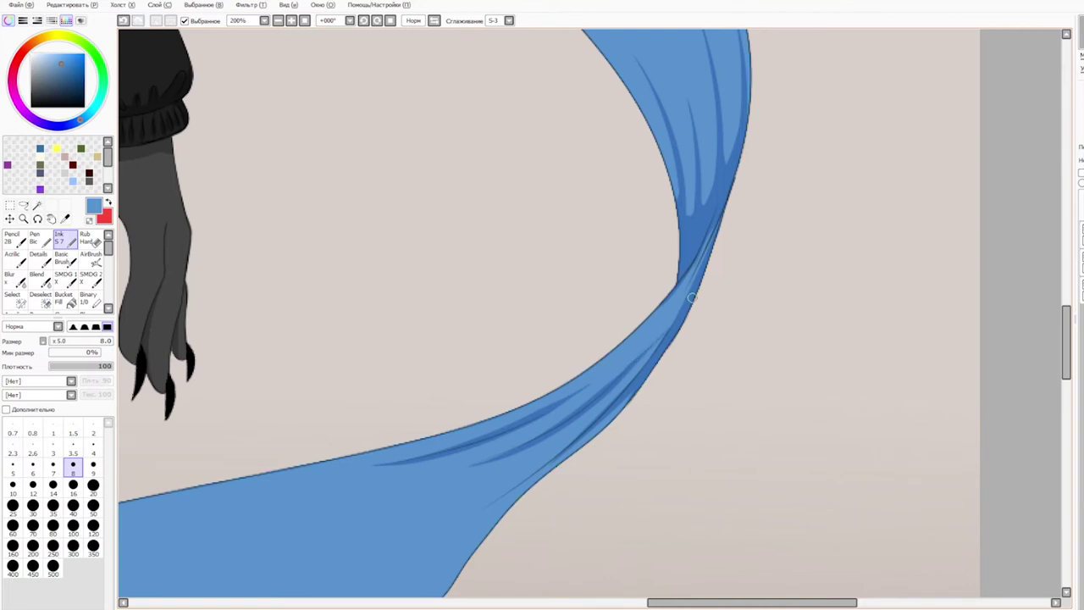
# Step: Add thin fold shadows with brush size 4 at the scarf's twist and near the lower edge below it
pyautogui.moveTo(715, 216); pyautogui.dragTo(665, 288)
pyautogui.hotkey('ctrl', 'z')
pyautogui.click(93, 445)
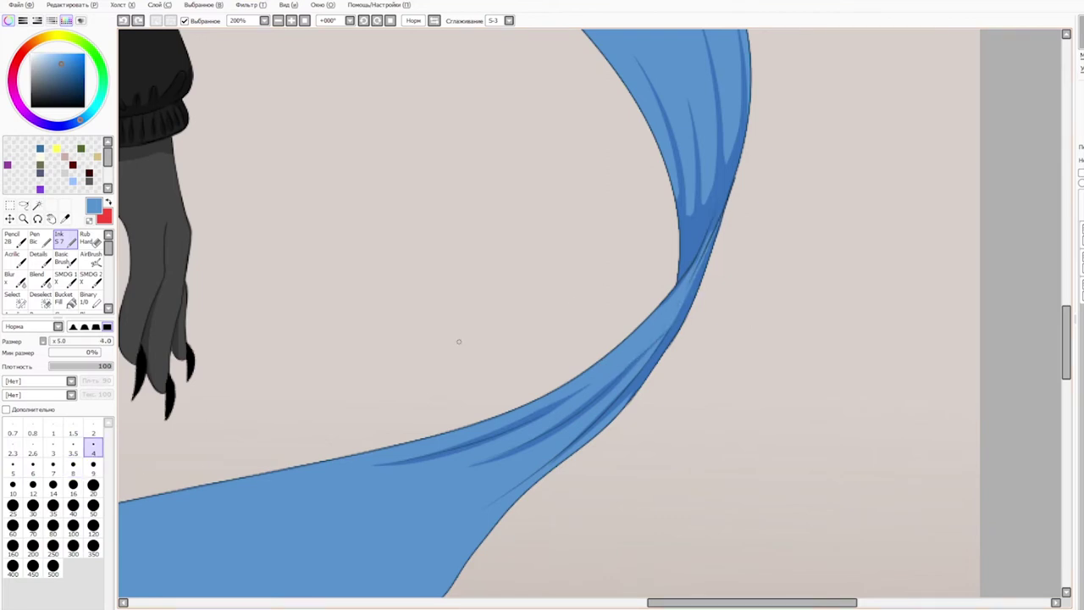
pyautogui.moveTo(714, 229); pyautogui.dragTo(617, 339)
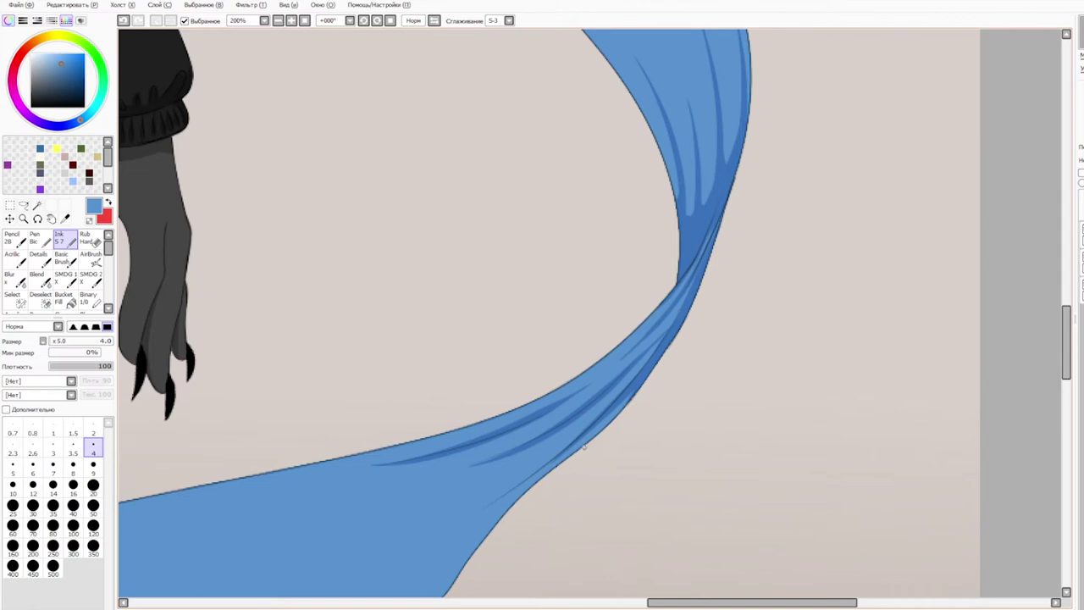
pyautogui.moveTo(555, 504)
pyautogui.mouseDown()
pyautogui.moveTo(649, 440)
pyautogui.moveTo(776, 319)
pyautogui.moveTo(740, 312)
pyautogui.mouseUp()
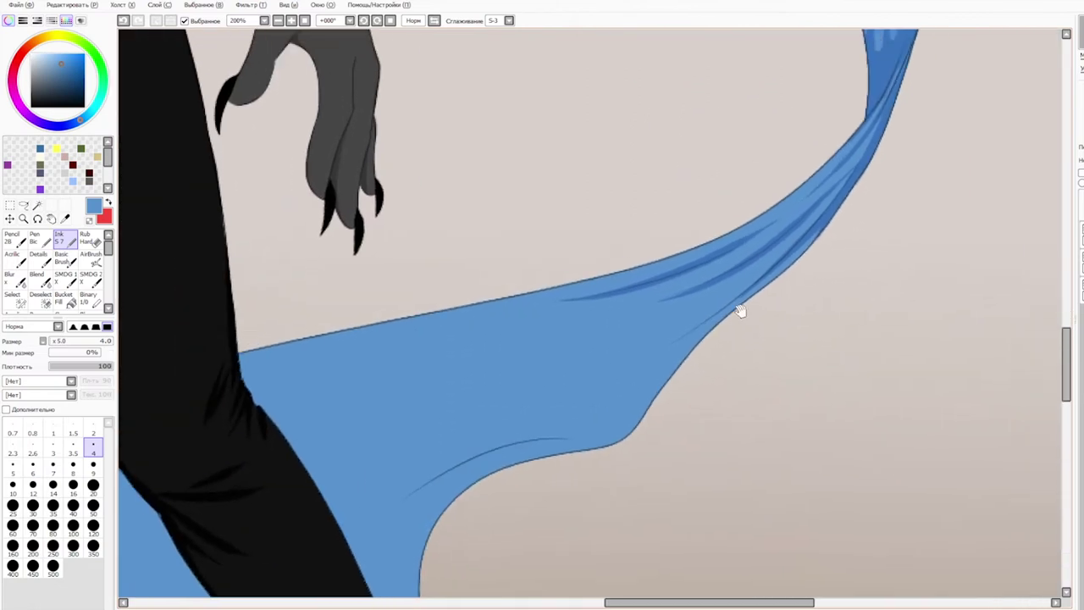
pyautogui.moveTo(672, 346); pyautogui.dragTo(744, 293)
pyautogui.hotkey('ctrl', 'z')
pyautogui.moveTo(674, 346); pyautogui.dragTo(747, 291)
# Step: Shade the scarf's wide lower loop around the leg and add long folds spreading out from behind it with brush size 9
pyautogui.click(94, 467)
pyautogui.click(307, 20)
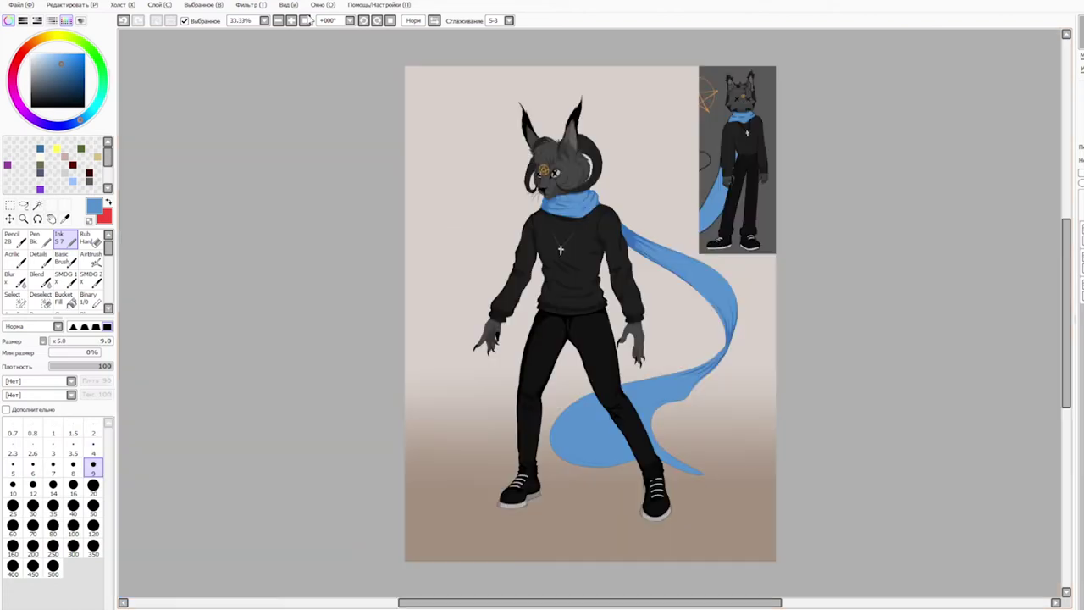
pyautogui.click(413, 21)
pyautogui.click(305, 21)
pyautogui.scroll(-5, 581, 460)
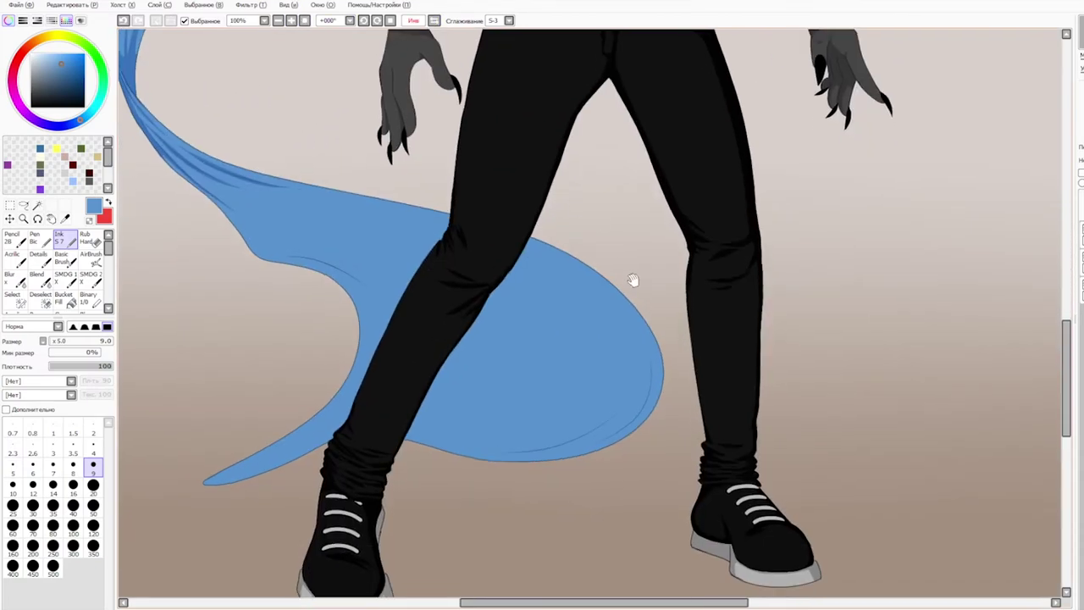
pyautogui.scroll(2, 634, 283)
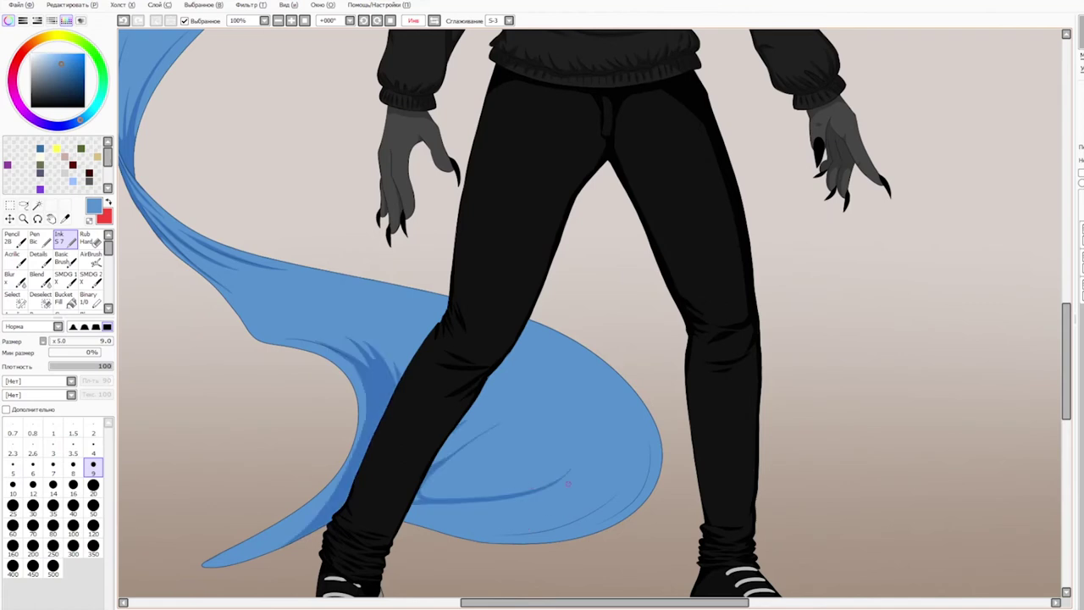
pyautogui.hotkey('ctrl', 'z')
pyautogui.hotkey('ctrl', 'z')
pyautogui.moveTo(589, 472)
pyautogui.mouseDown()
pyautogui.moveTo(564, 484)
pyautogui.moveTo(439, 483)
pyautogui.moveTo(439, 468)
pyautogui.moveTo(522, 489)
pyautogui.mouseUp()
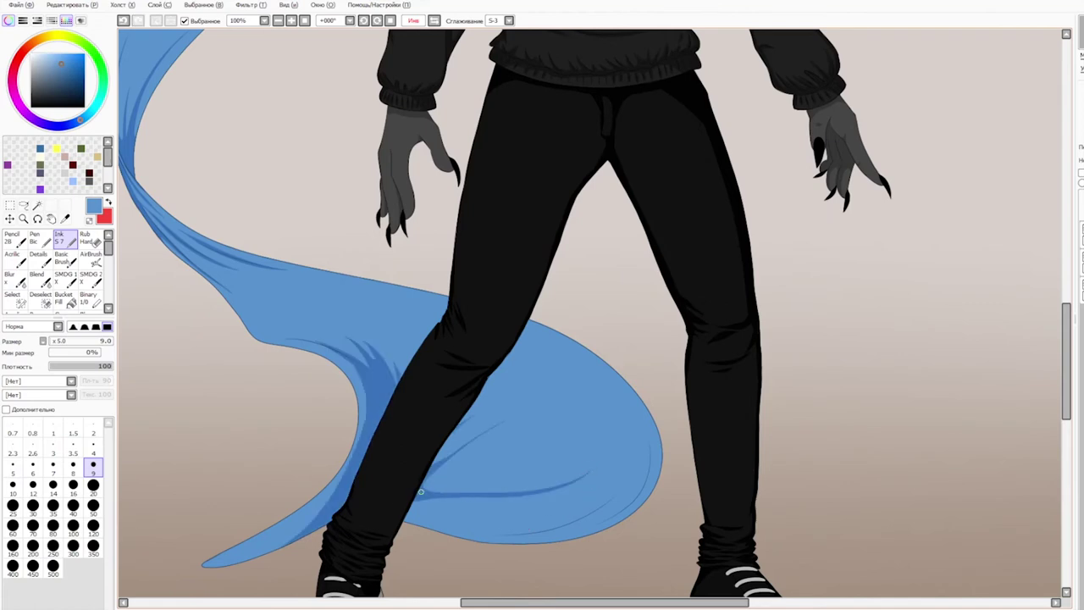
# Step: Paint a darker blue shadow along the bottom edge of the scarf's lower loop beside the shin
pyautogui.moveTo(416, 507)
pyautogui.mouseDown()
pyautogui.moveTo(591, 500)
pyautogui.moveTo(572, 537)
pyautogui.moveTo(579, 517)
pyautogui.moveTo(511, 537)
pyautogui.moveTo(408, 514)
pyautogui.mouseUp()
pyautogui.hotkey('ctrl', 'z')
pyautogui.hotkey('ctrl', 'z')
pyautogui.moveTo(552, 534); pyautogui.dragTo(414, 517)
pyautogui.hotkey('ctrl', 'z')
pyautogui.hotkey('ctrl', 'z')
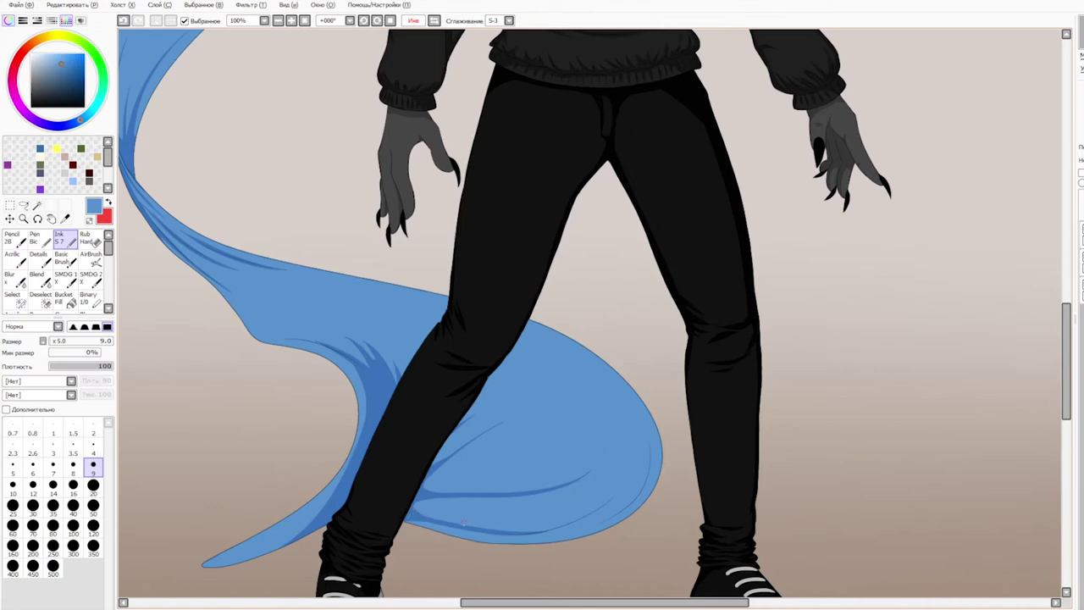
pyautogui.press('h')
pyautogui.press('Home')
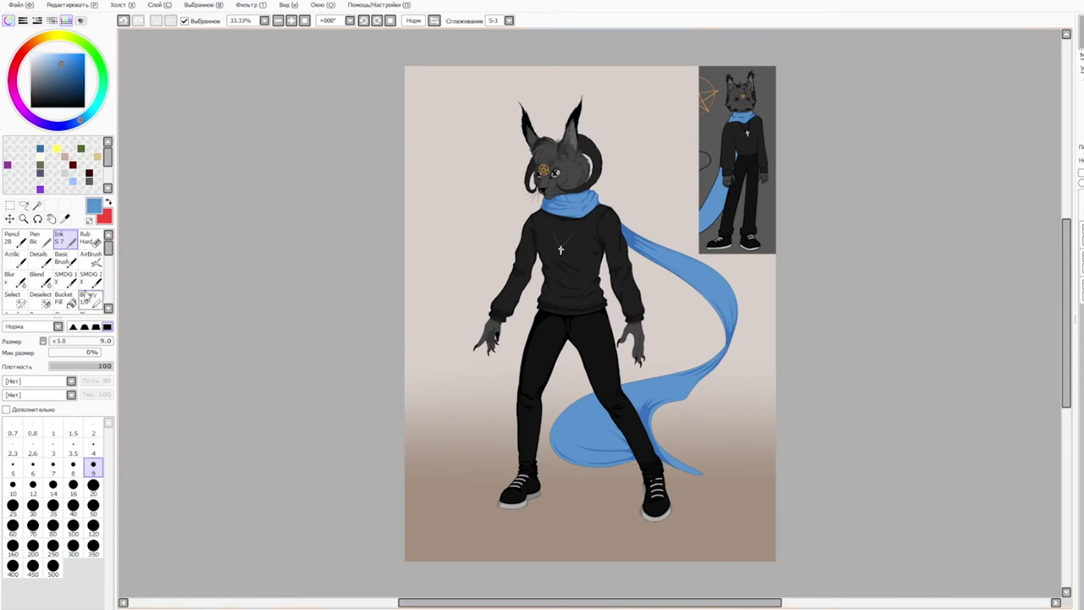
# Step: Refine the fold shadows on the scarf's inner curve beside the knee with the Ink brush
pyautogui.click(24, 218)
pyautogui.click(690, 431)
pyautogui.click(689, 431)
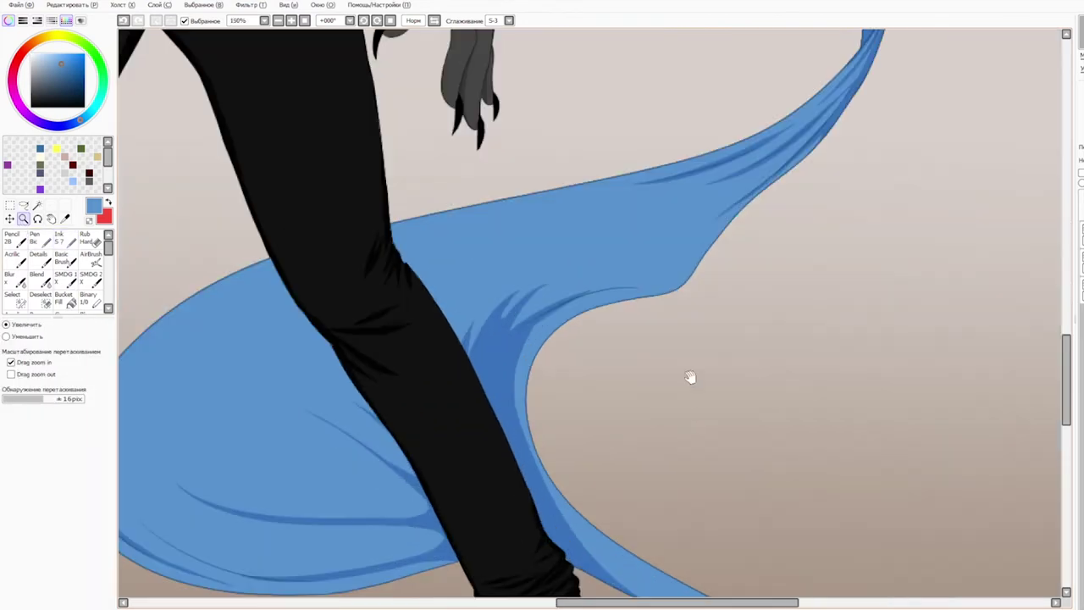
pyautogui.moveTo(668, 374); pyautogui.dragTo(635, 448)
pyautogui.click(65, 240)
pyautogui.moveTo(612, 363); pyautogui.dragTo(500, 406)
pyautogui.hotkey('ctrl', 'z')
pyautogui.moveTo(608, 362); pyautogui.dragTo(509, 396)
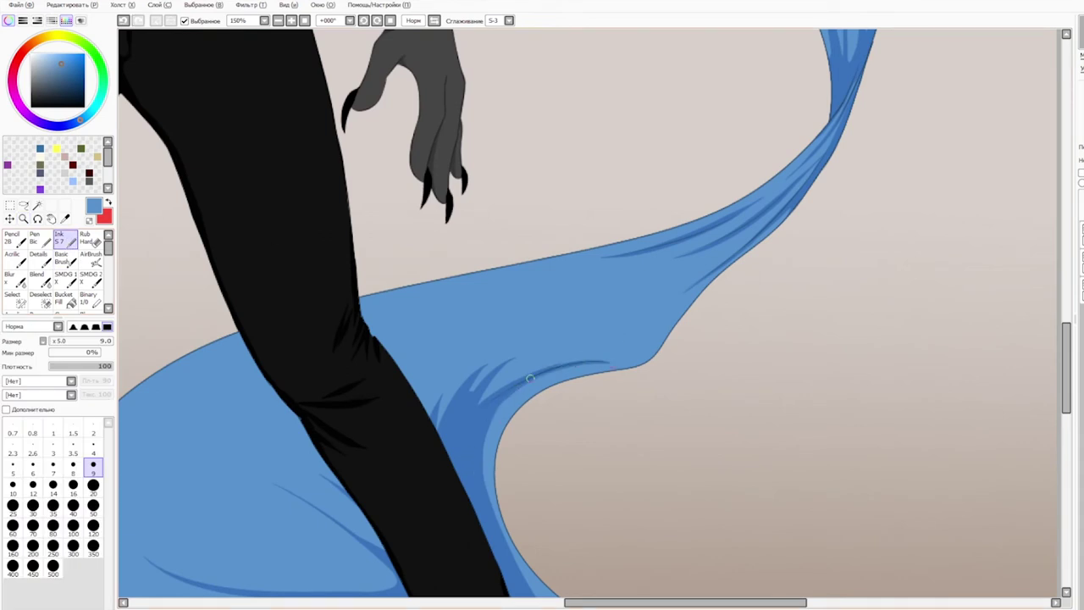
pyautogui.moveTo(537, 344); pyautogui.dragTo(464, 462)
pyautogui.hotkey('ctrl', '0')
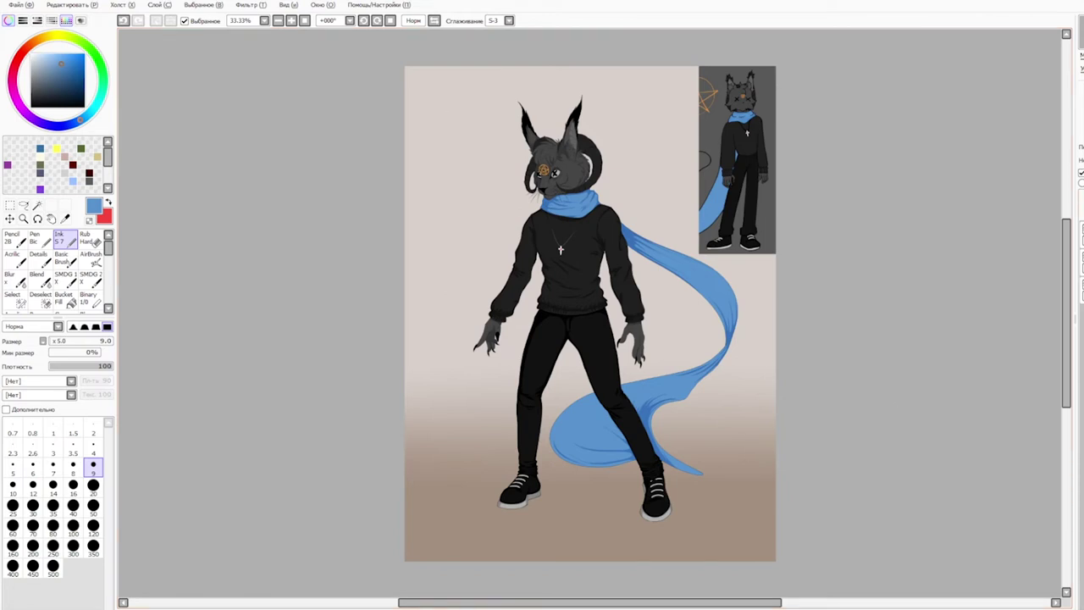
# Step: Shade the joints and edges of the far horn's segments in near-black with the Ink brush at size 7
pyautogui.click(23, 219)
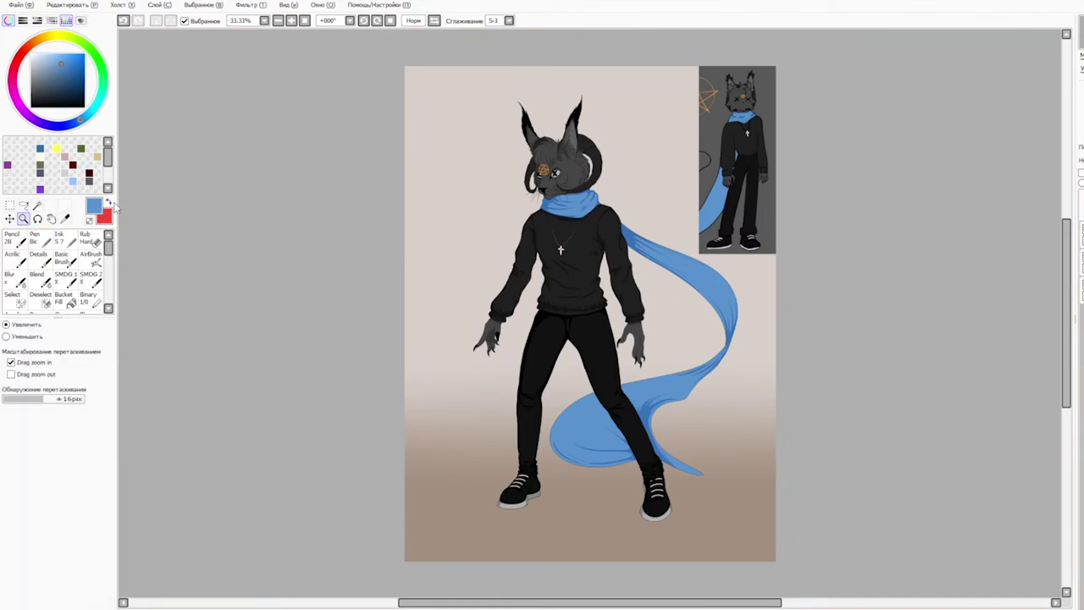
pyautogui.moveTo(540, 126); pyautogui.dragTo(605, 259)
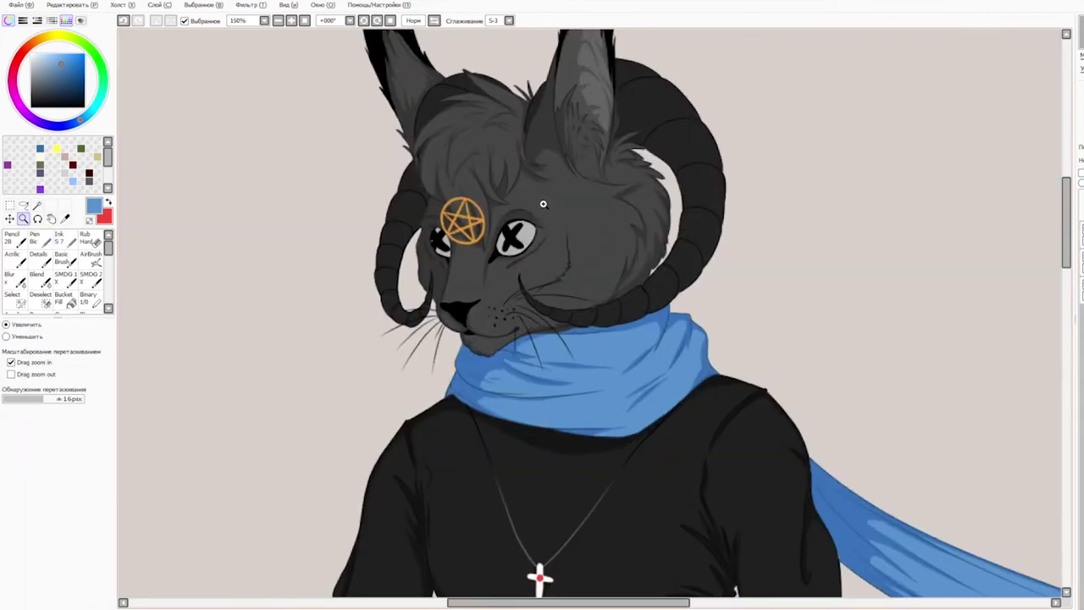
pyautogui.click(561, 136)
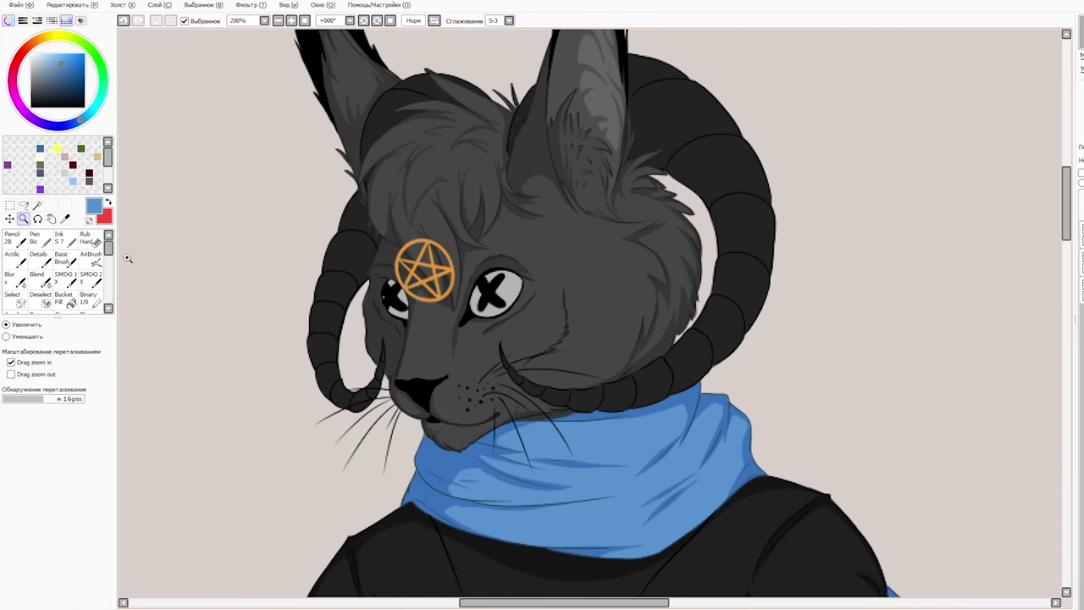
pyautogui.click(59, 240)
pyautogui.moveTo(518, 246); pyautogui.dragTo(505, 284)
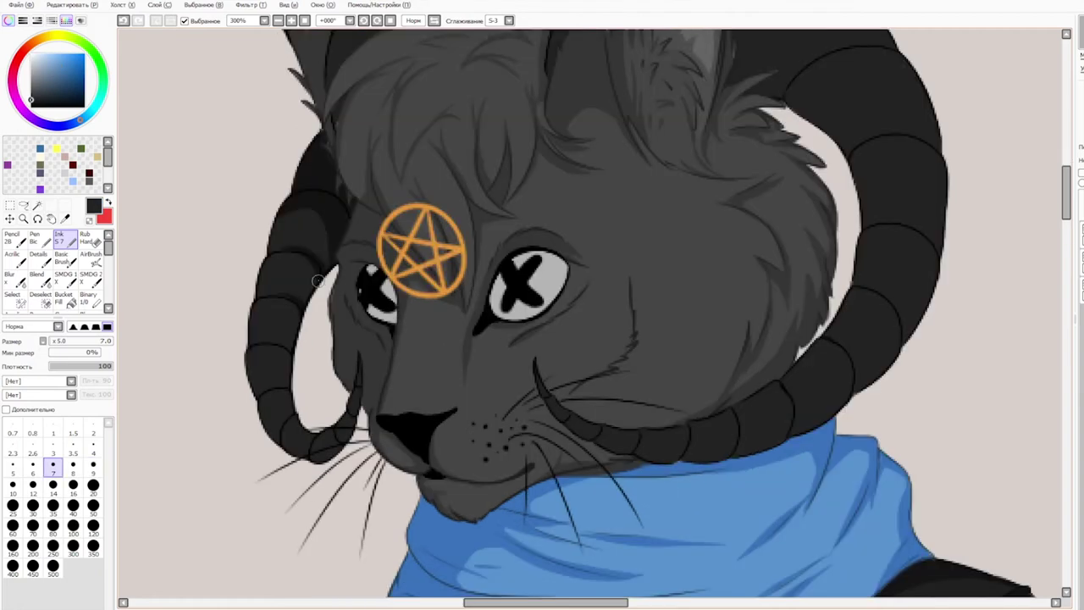
pyautogui.hotkey('ctrl', 'z')
pyautogui.moveTo(269, 297); pyautogui.dragTo(302, 320)
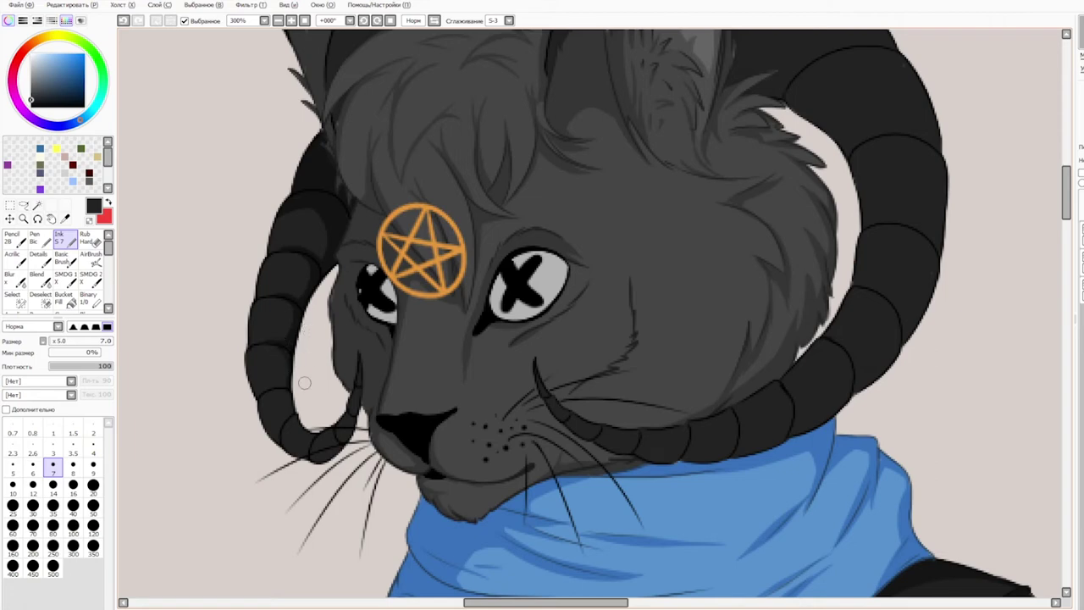
pyautogui.hotkey('ctrl', 'z')
pyautogui.hotkey('ctrl', 'y')
pyautogui.hotkey('ctrl', 'z')
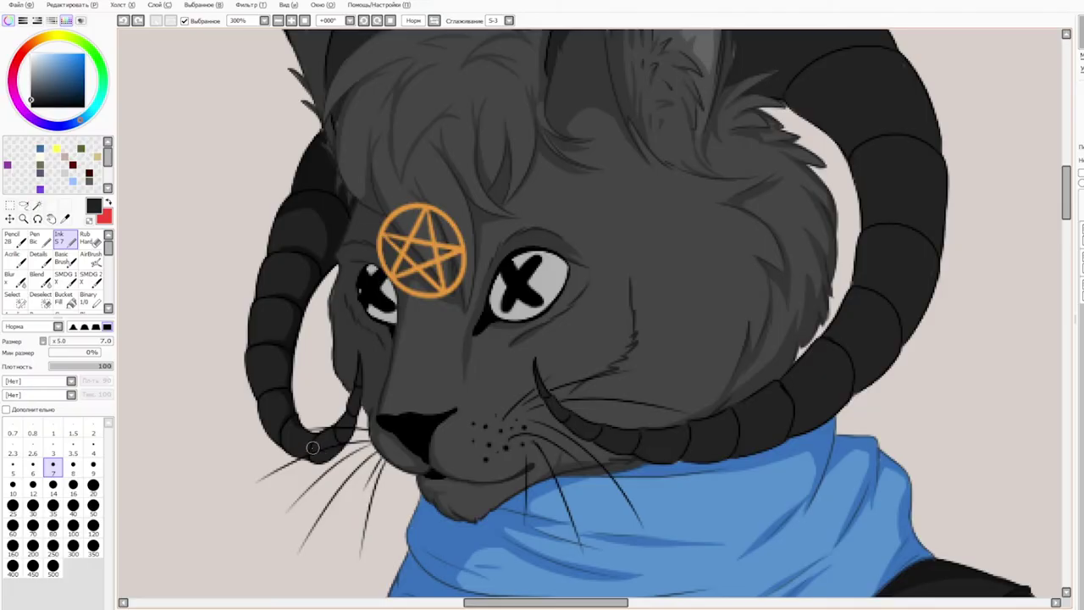
pyautogui.hotkey('ctrl', 'y')
# Step: Shade the far horn's base where it emerges from the head fur with brush size 9
pyautogui.moveTo(366, 170); pyautogui.dragTo(381, 390)
pyautogui.press(']')
pyautogui.press(']')
pyautogui.moveTo(394, 251); pyautogui.dragTo(353, 287)
pyautogui.moveTo(390, 205); pyautogui.dragTo(347, 300)
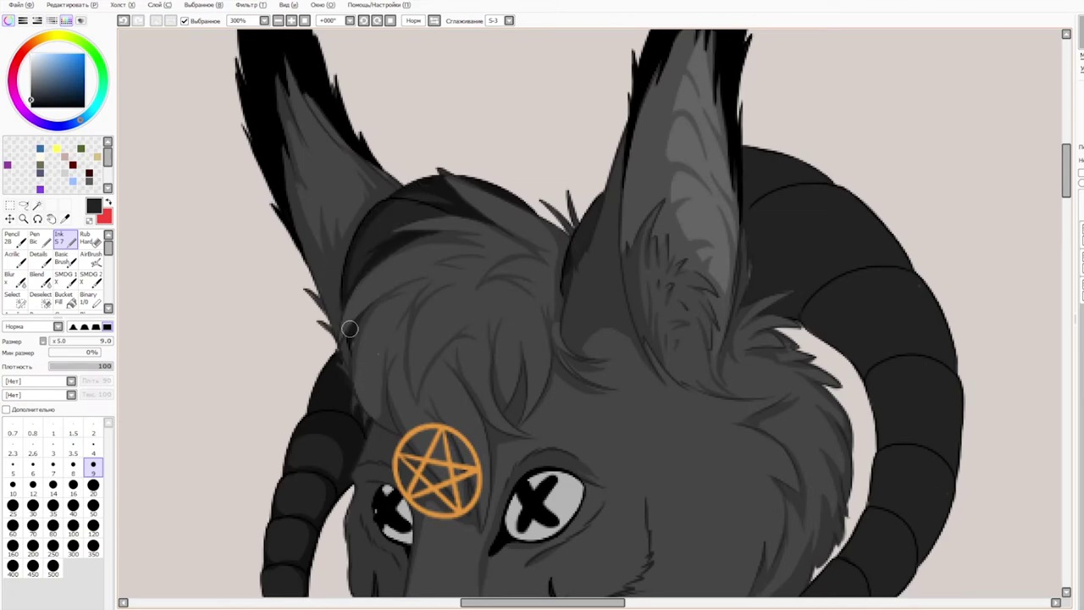
pyautogui.moveTo(435, 207)
pyautogui.mouseDown()
pyautogui.moveTo(373, 206)
pyautogui.moveTo(452, 204)
pyautogui.moveTo(392, 204)
pyautogui.mouseUp()
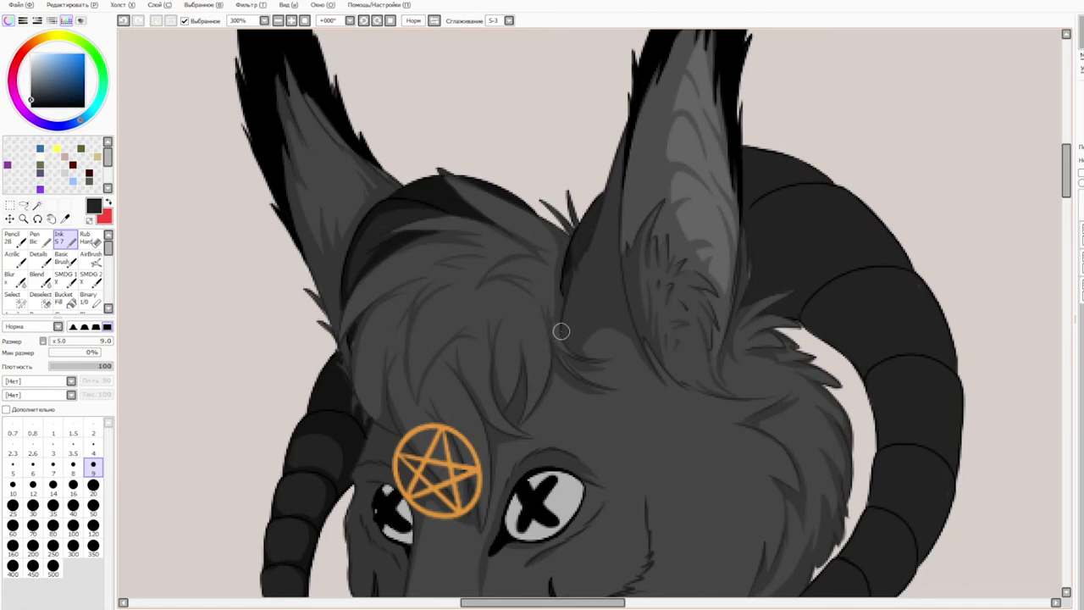
# Step: Shade the near horn's upper segments behind the ear in near-black with the Ink brush at size 9
pyautogui.moveTo(888, 394)
pyautogui.mouseDown()
pyautogui.moveTo(636, 329)
pyautogui.moveTo(569, 330)
pyautogui.mouseUp()
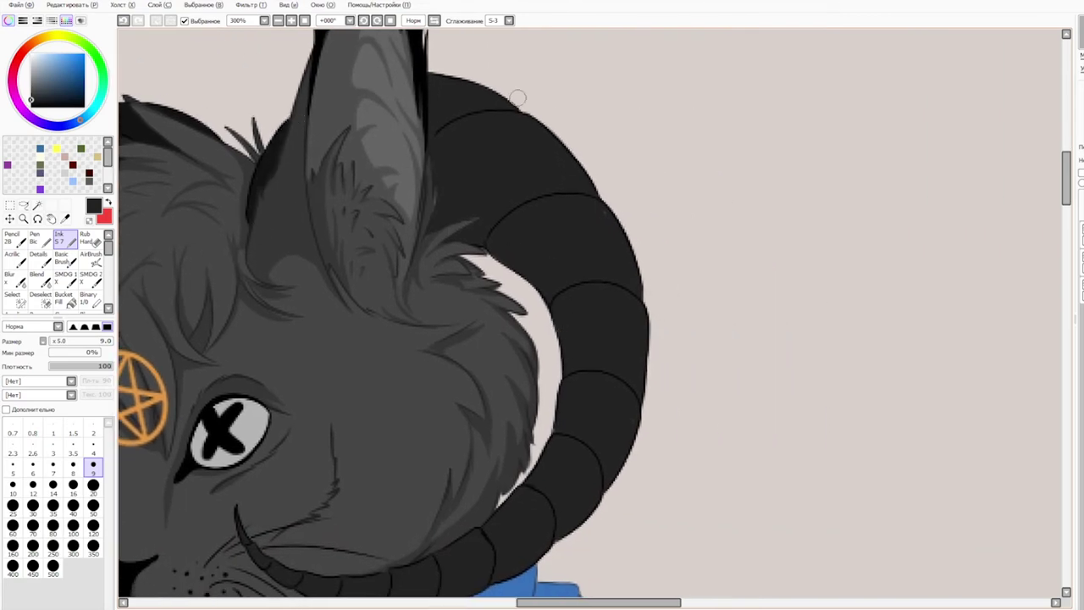
pyautogui.moveTo(513, 100); pyautogui.dragTo(438, 119)
pyautogui.moveTo(491, 94); pyautogui.dragTo(411, 126)
pyautogui.moveTo(458, 83); pyautogui.dragTo(408, 97)
pyautogui.click(434, 21)
pyautogui.moveTo(885, 198); pyautogui.dragTo(607, 212)
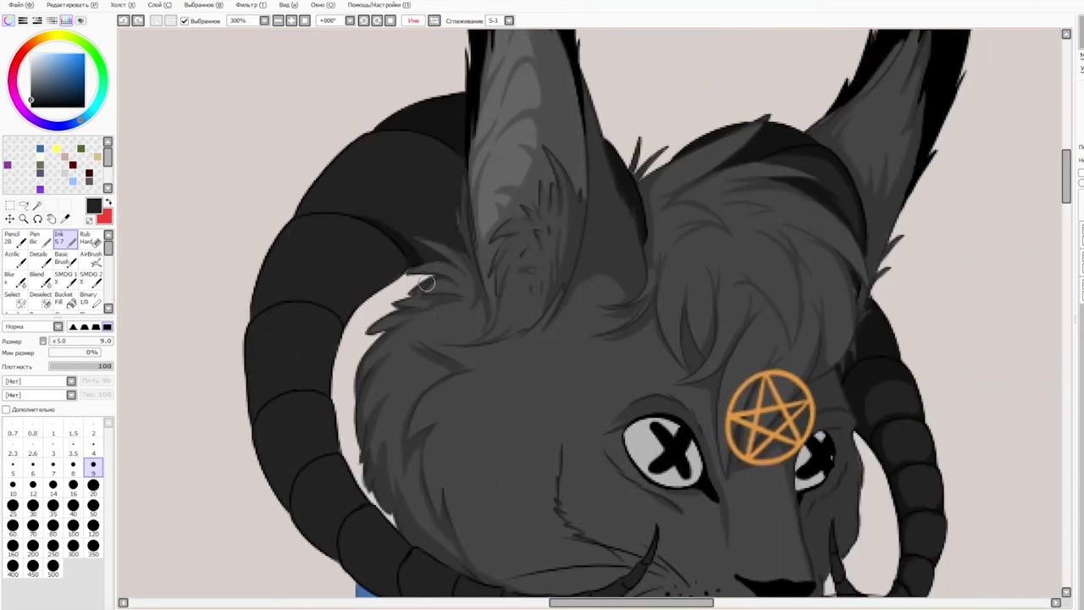
pyautogui.moveTo(409, 246); pyautogui.dragTo(457, 216)
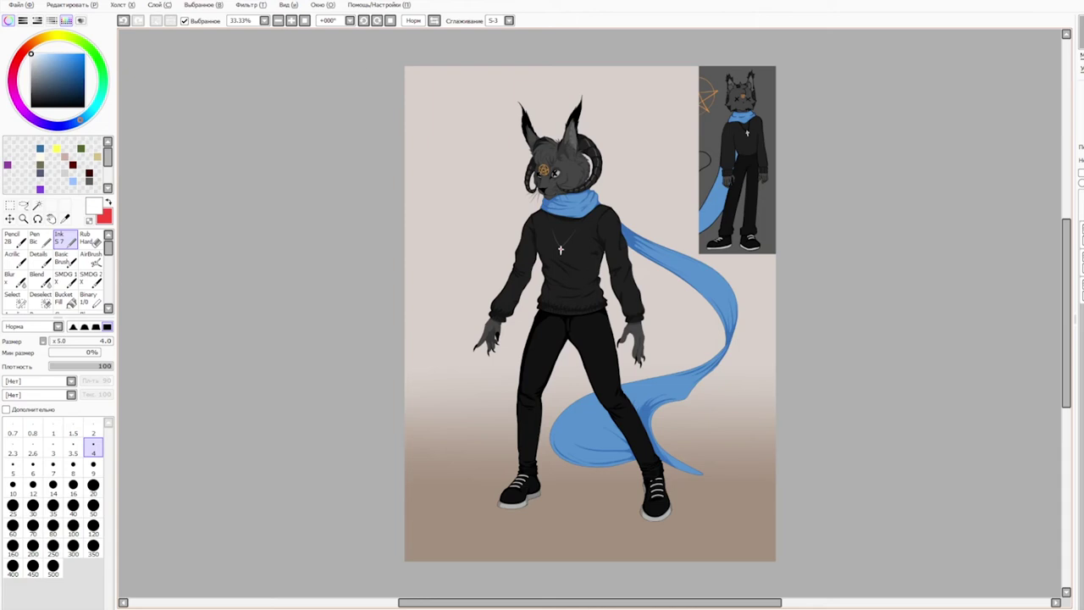
# Step: Add thin white highlight strokes to the forelock fur above the pentagram with the Ink brush at size 4
pyautogui.scroll(6, 557, 172)
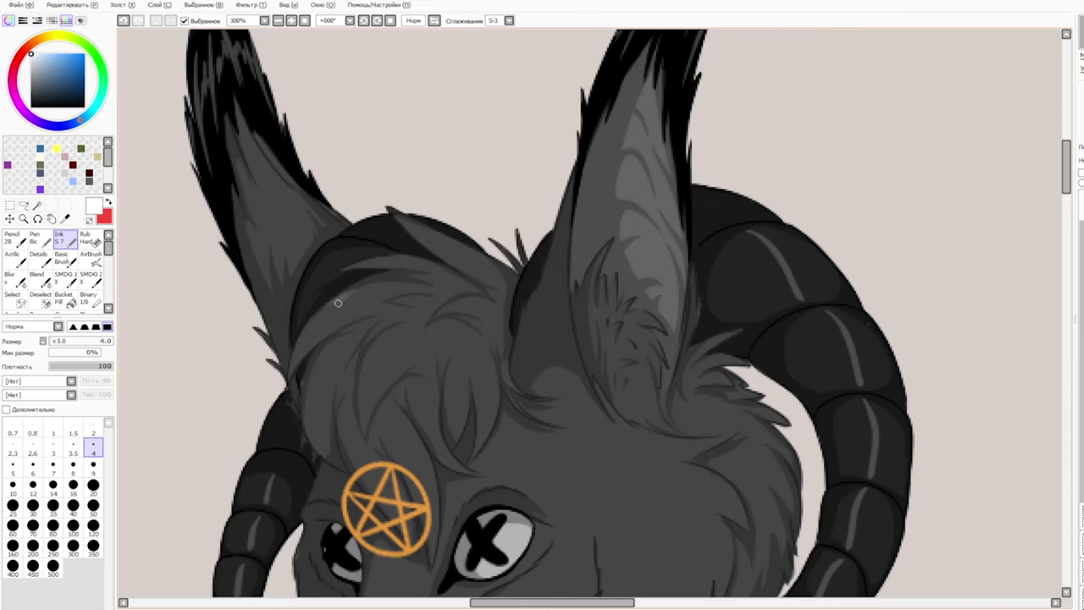
pyautogui.moveTo(342, 309); pyautogui.dragTo(337, 323)
pyautogui.hotkey('ctrl', 'z')
pyautogui.moveTo(370, 348)
pyautogui.mouseDown()
pyautogui.moveTo(368, 368)
pyautogui.moveTo(387, 382)
pyautogui.moveTo(398, 375)
pyautogui.mouseUp()
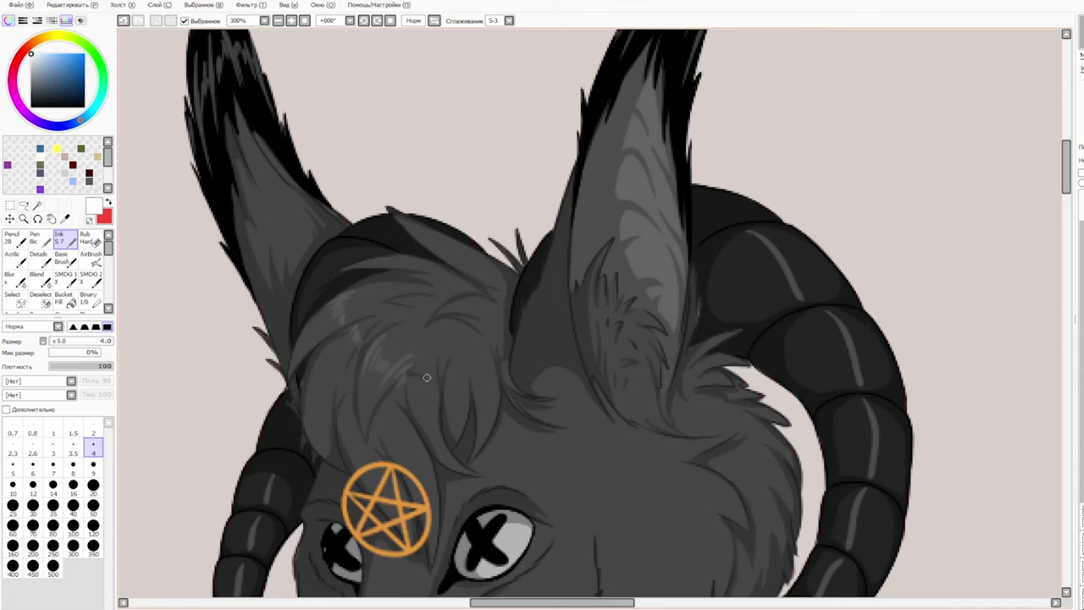
pyautogui.moveTo(414, 377)
pyautogui.mouseDown()
pyautogui.moveTo(416, 400)
pyautogui.moveTo(437, 414)
pyautogui.mouseUp()
pyautogui.moveTo(447, 371); pyautogui.dragTo(446, 415)
# Step: Check the head's fur and horn highlights in normal and mirrored view, and restore the normal orientation
pyautogui.scroll(-3, 453, 387)
pyautogui.moveTo(808, 469); pyautogui.dragTo(819, 344)
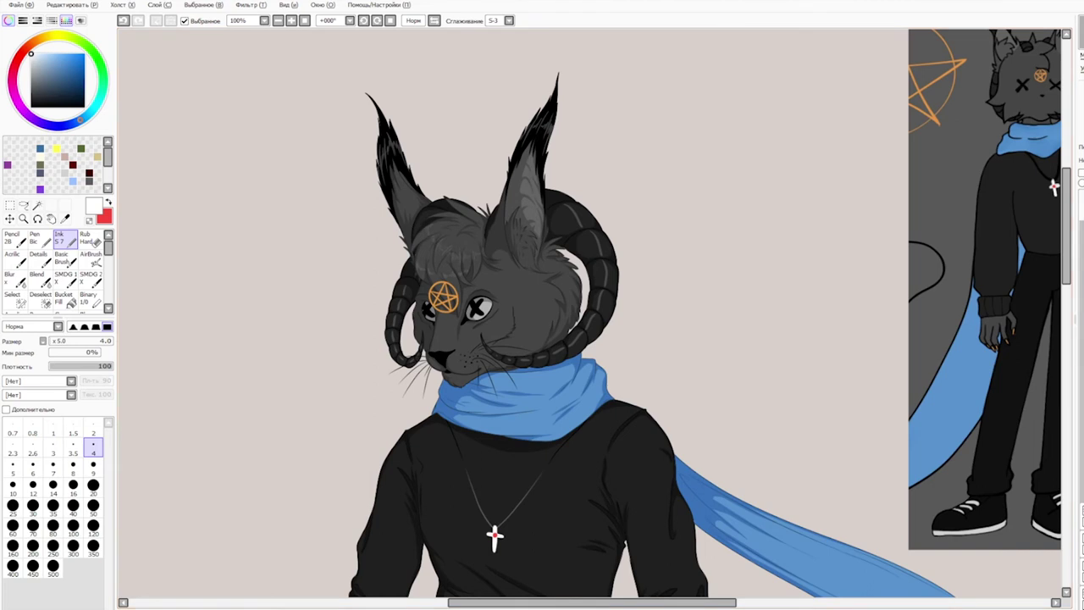
pyautogui.moveTo(662, 287); pyautogui.dragTo(686, 382)
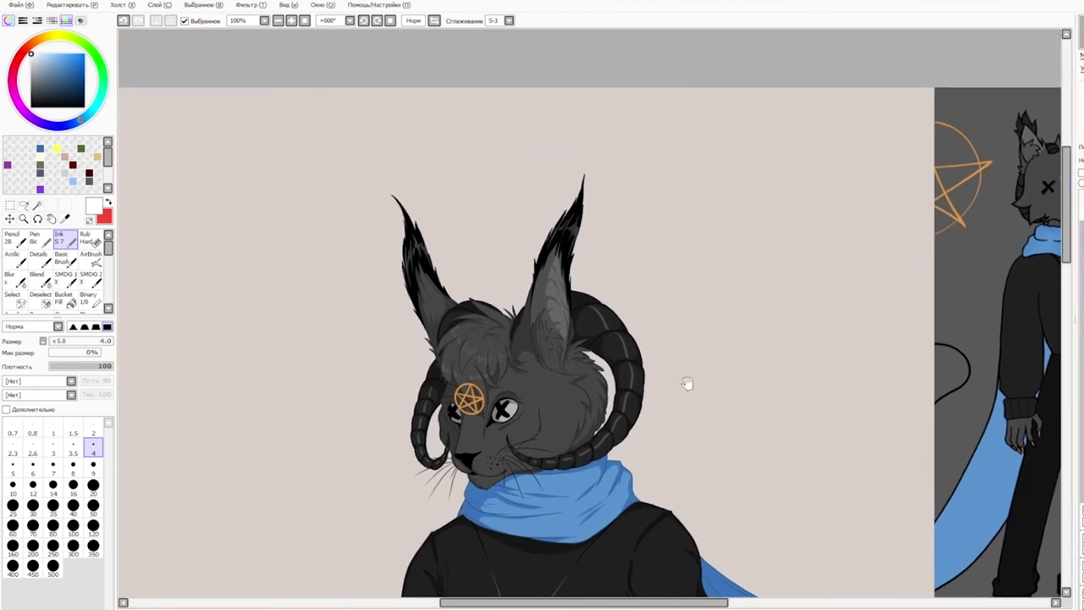
pyautogui.press('h')
pyautogui.scroll(2, 687, 382)
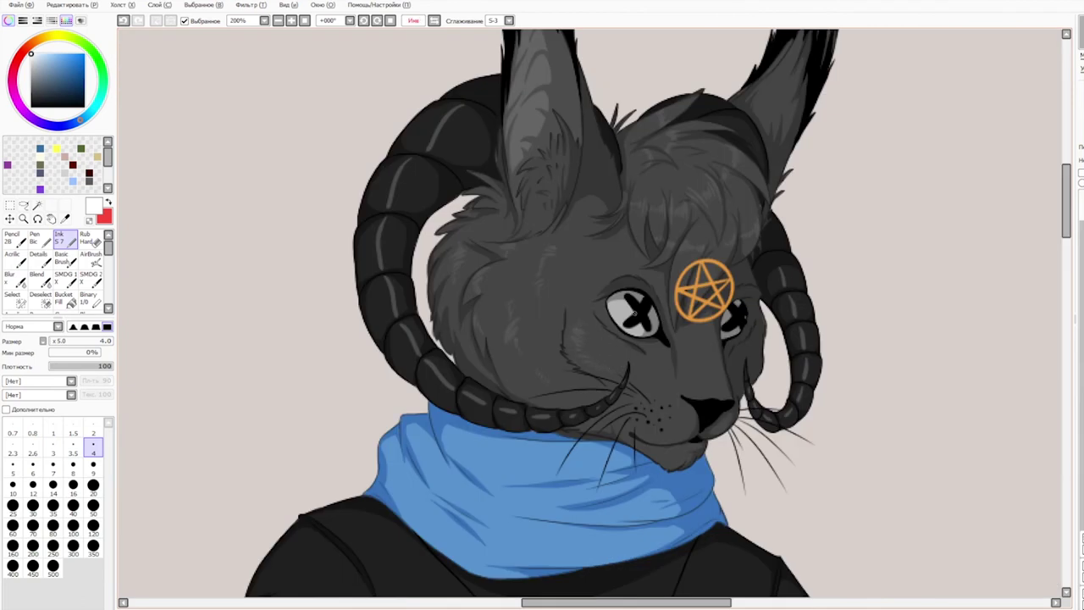
pyautogui.moveTo(858, 292); pyautogui.dragTo(812, 280)
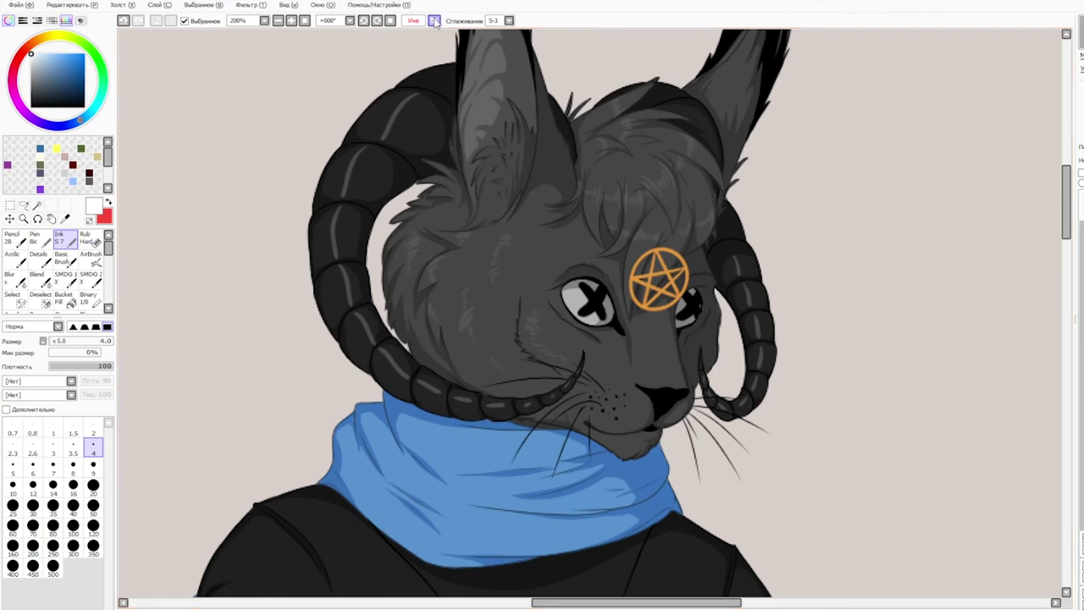
pyautogui.click(435, 21)
pyautogui.click(279, 21)
pyautogui.click(278, 21)
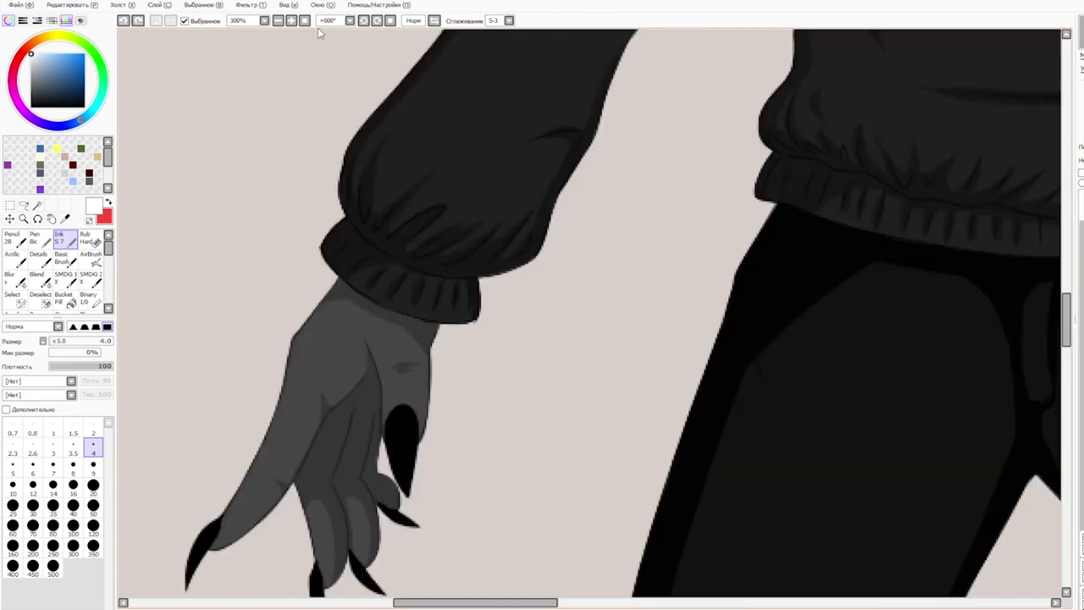
# Step: Paint a soft light-orange glow centred on the forehead pentagram with the soft-edged Ink brush at size 170
pyautogui.click(305, 21)
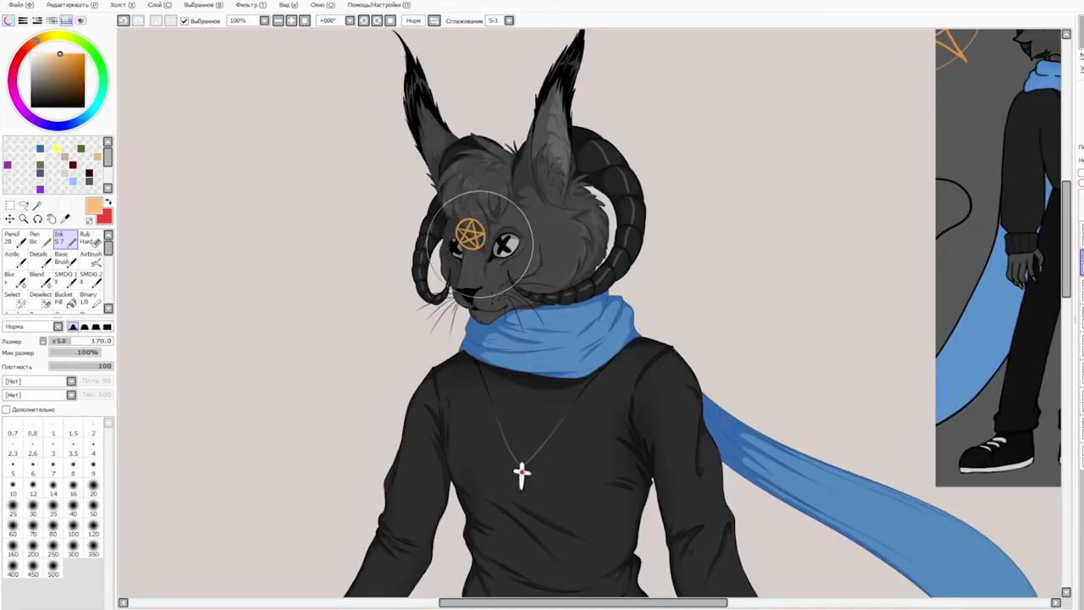
pyautogui.click(471, 226)
pyautogui.hotkey('ctrl', 'z')
pyautogui.click(472, 225)
pyautogui.click(473, 229)
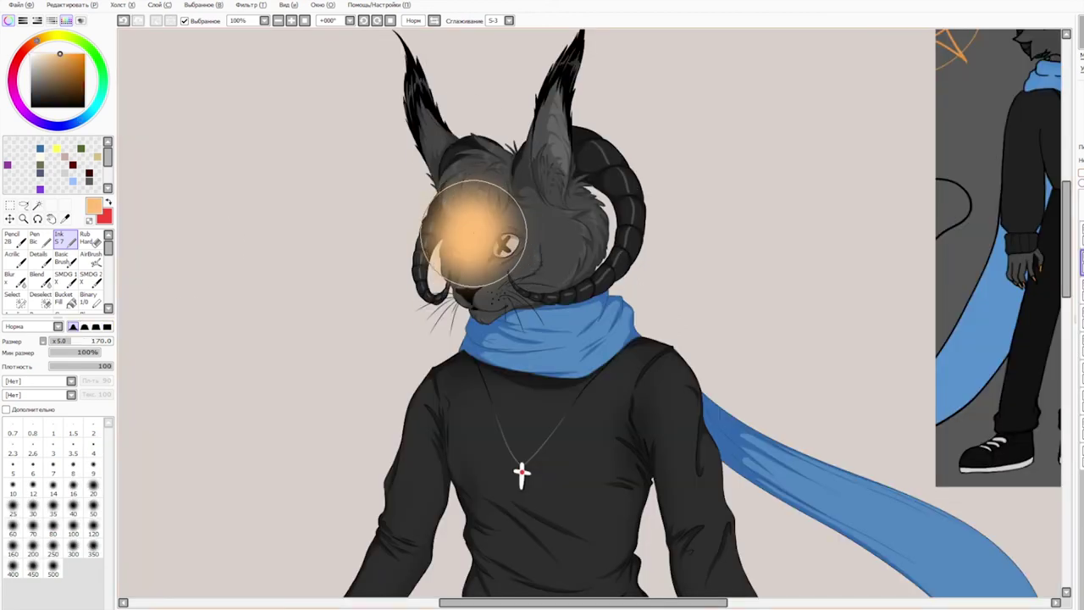
pyautogui.click(473, 231)
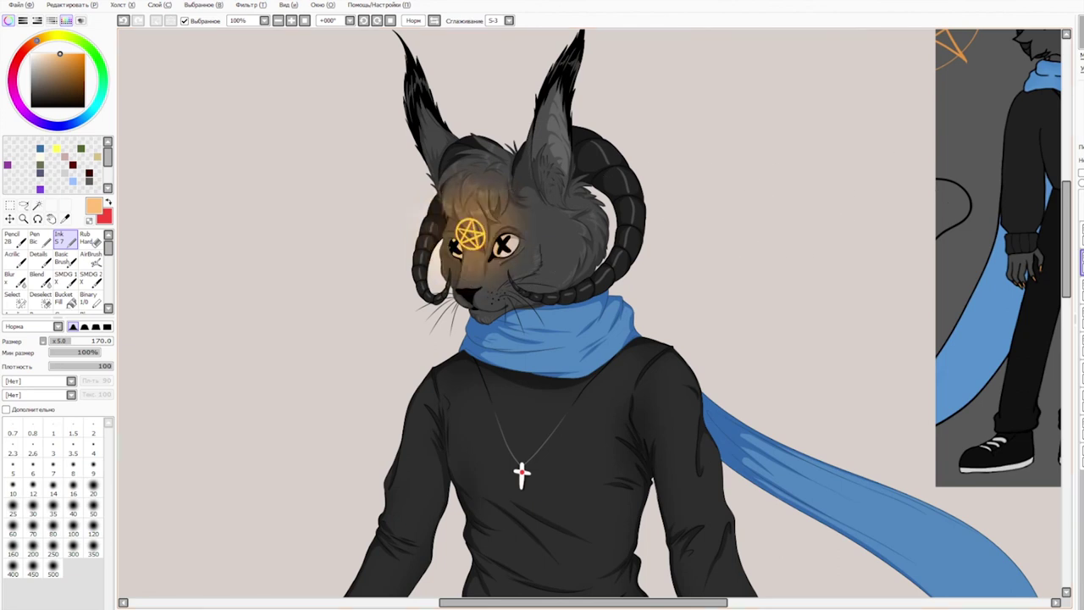
pyautogui.click(1082, 262)
pyautogui.click(1082, 262)
pyautogui.click(486, 233)
pyautogui.hotkey('ctrl', 'z')
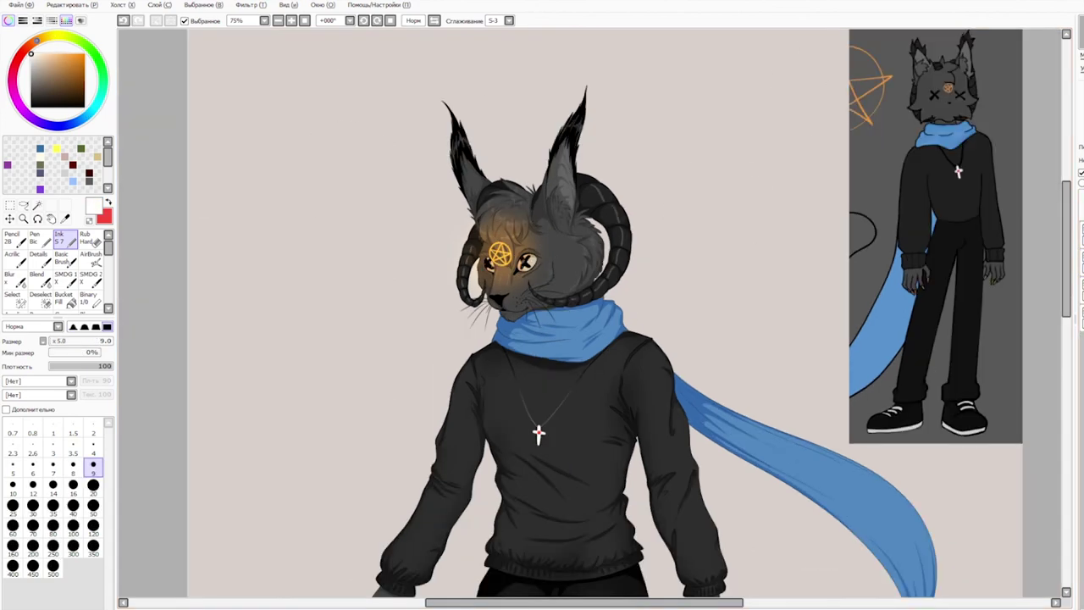
# Step: Try painting white over the X-shaped pupils of both eyes with the hard-edged Ink brush at size 9
pyautogui.scroll(5, 522, 211)
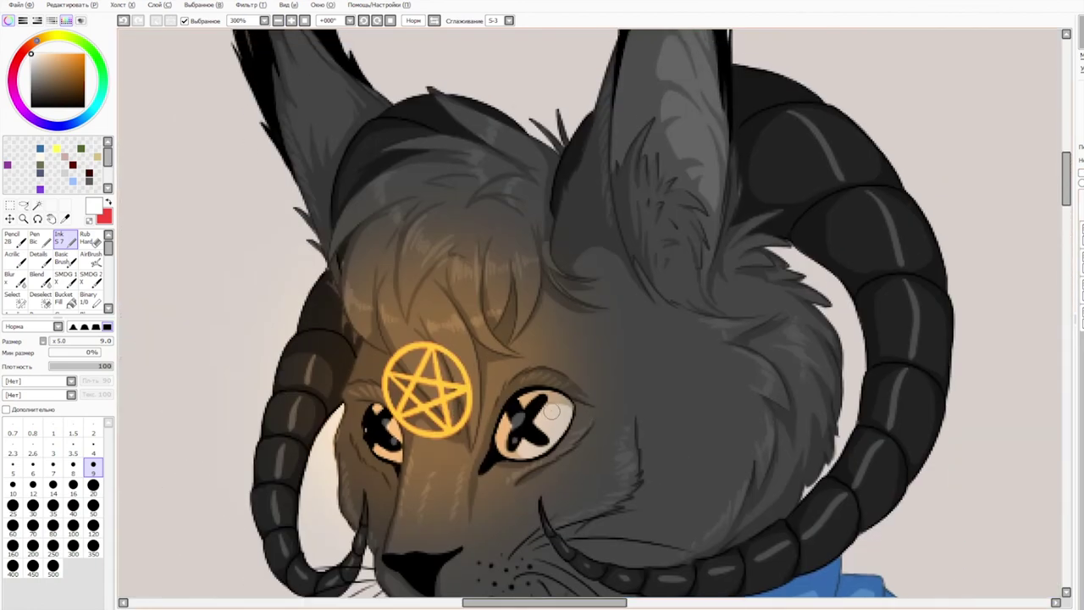
pyautogui.moveTo(551, 411)
pyautogui.mouseDown()
pyautogui.moveTo(521, 479)
pyautogui.moveTo(555, 419)
pyautogui.moveTo(536, 414)
pyautogui.moveTo(552, 445)
pyautogui.moveTo(558, 415)
pyautogui.moveTo(538, 450)
pyautogui.mouseUp()
pyautogui.moveTo(392, 436)
pyautogui.mouseDown()
pyautogui.moveTo(353, 425)
pyautogui.moveTo(389, 483)
pyautogui.moveTo(357, 422)
pyautogui.mouseUp()
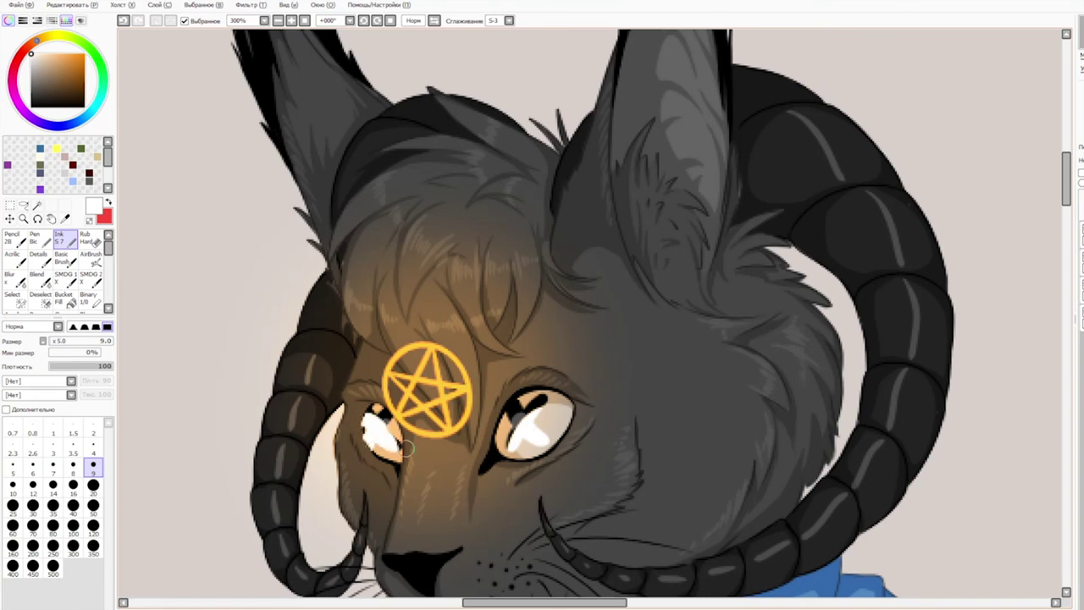
pyautogui.click(278, 20)
pyautogui.click(279, 21)
pyautogui.click(279, 20)
pyautogui.moveTo(899, 283); pyautogui.dragTo(845, 255)
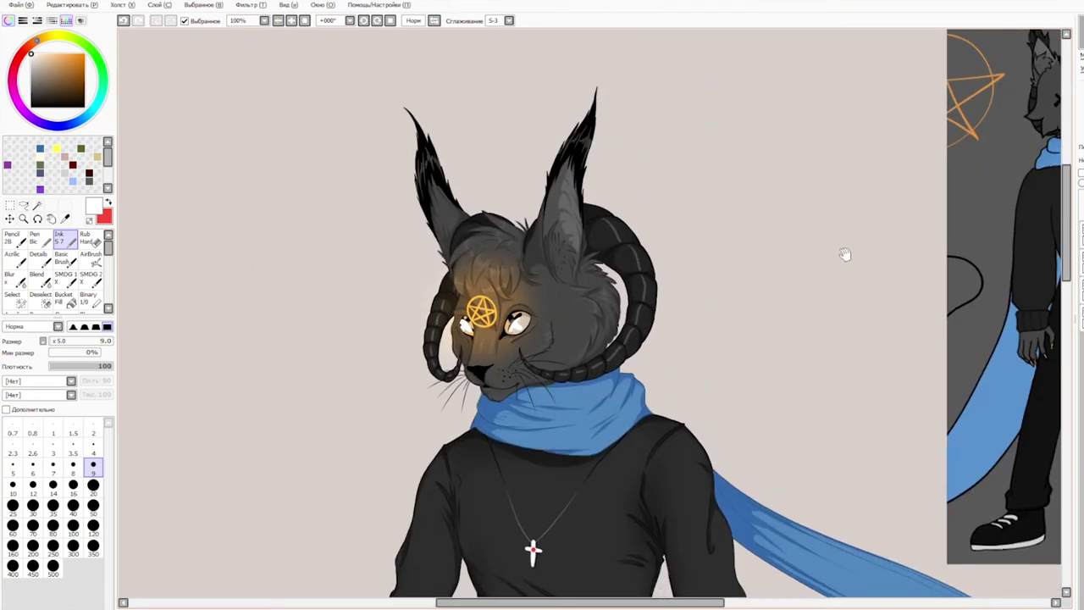
# Step: Undo the white paint over the pupils, stepping back four strokes and redoing two
pyautogui.hotkey('ctrl', 'z')
pyautogui.hotkey('ctrl', 'z')
pyautogui.hotkey('ctrl', 'z')
pyautogui.hotkey('ctrl', 'z')
pyautogui.hotkey('ctrl', 'y')
pyautogui.hotkey('ctrl', 'y')
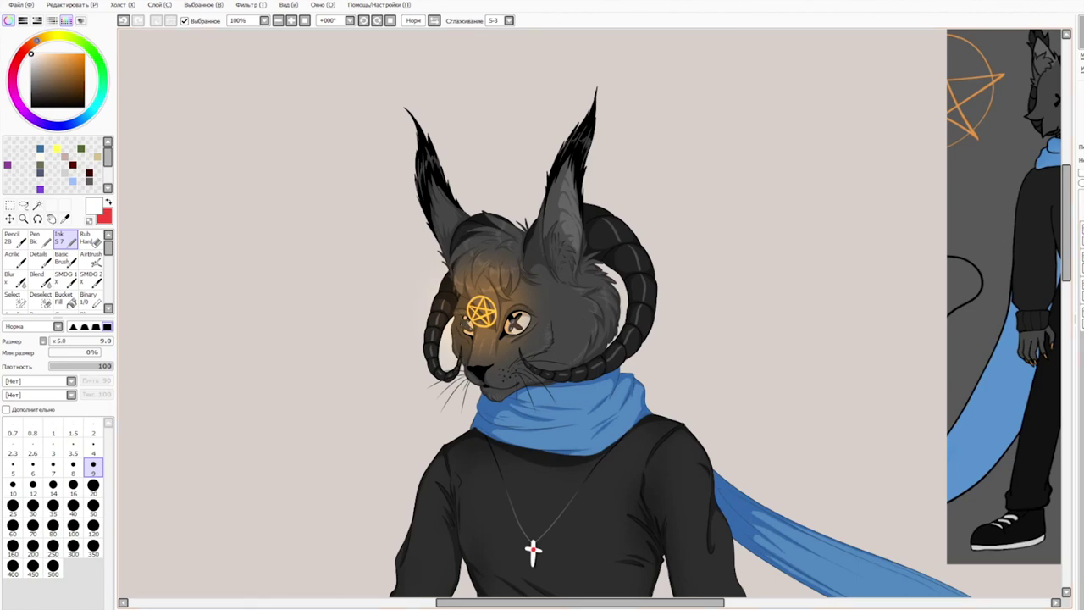